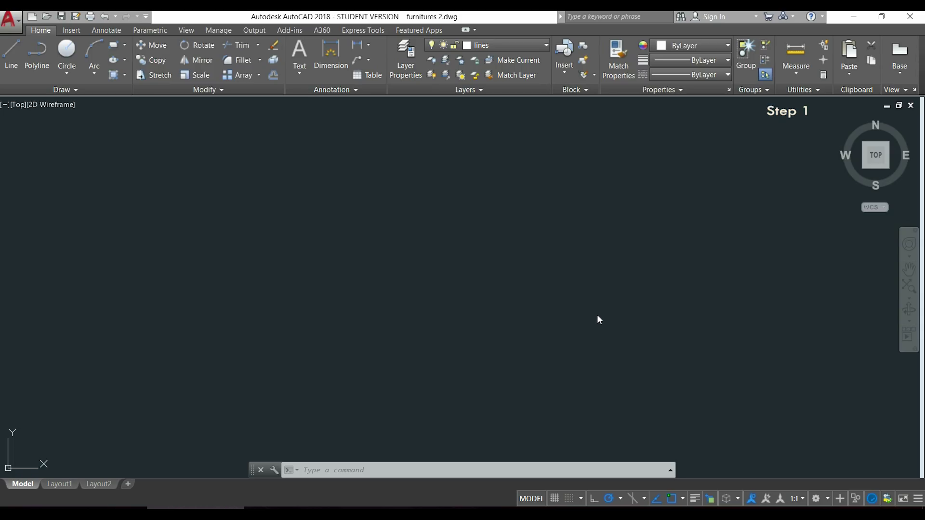
# Draw a center-based ellipse with a horizontal half-axis of 200 and a vertical half-axis of 250
pyautogui.click(125, 59)
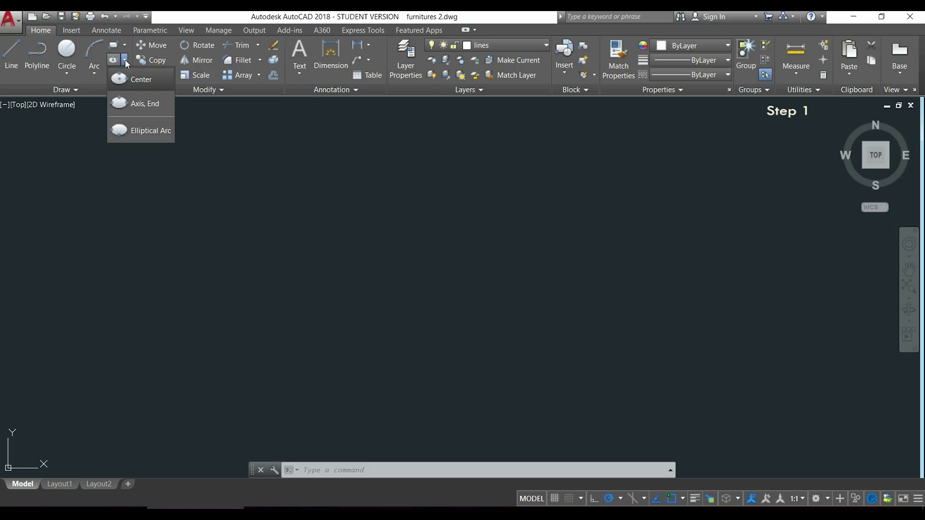
pyautogui.click(155, 84)
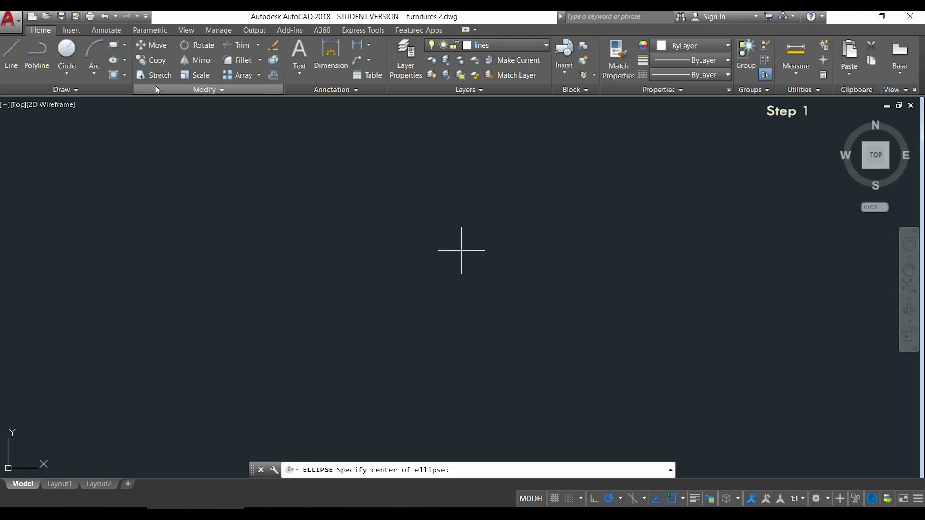
pyautogui.click(486, 262)
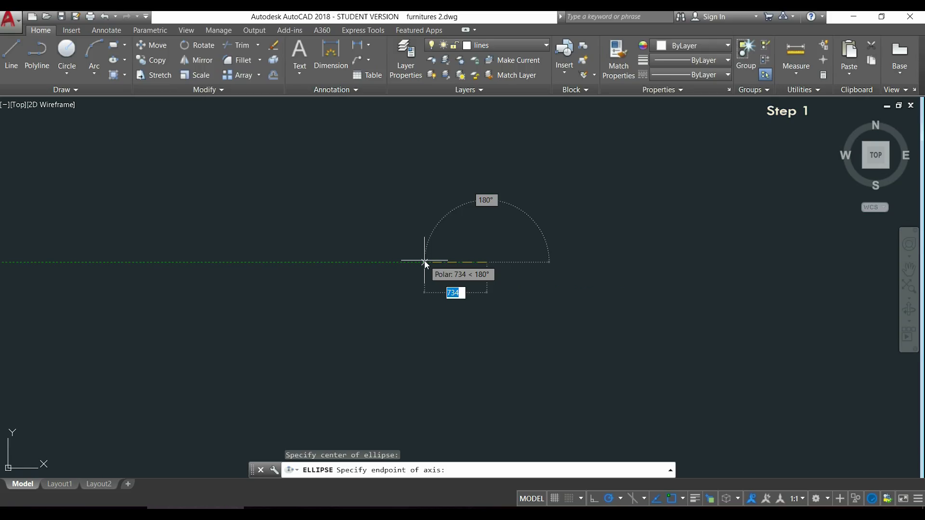
pyautogui.write('200')
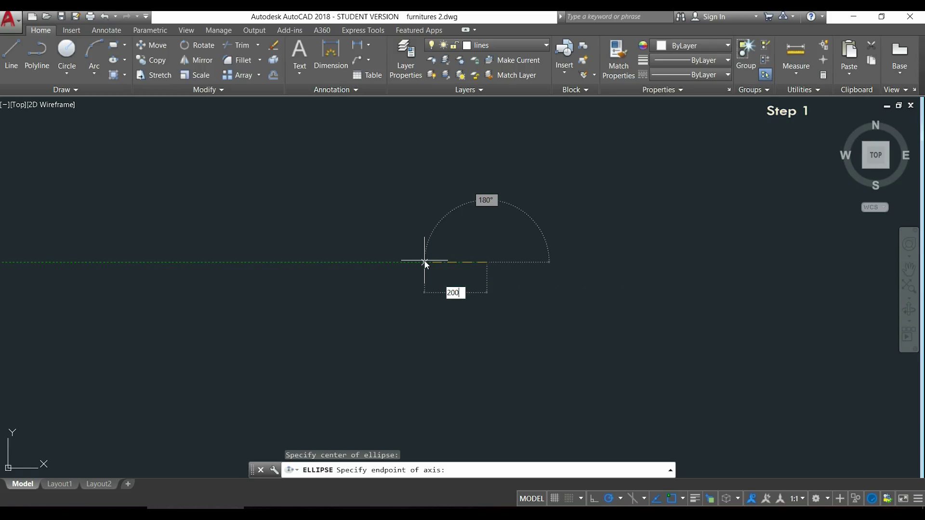
pyautogui.press('Return')
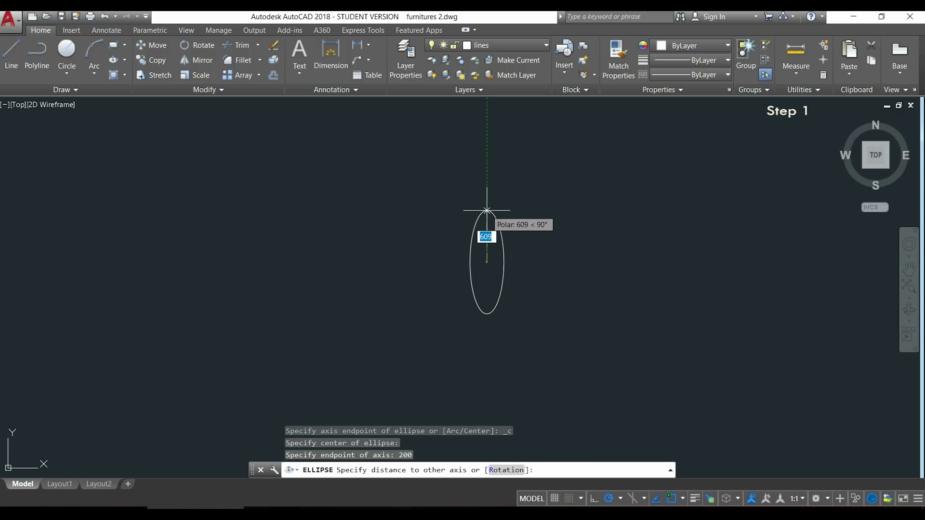
pyautogui.write('250')
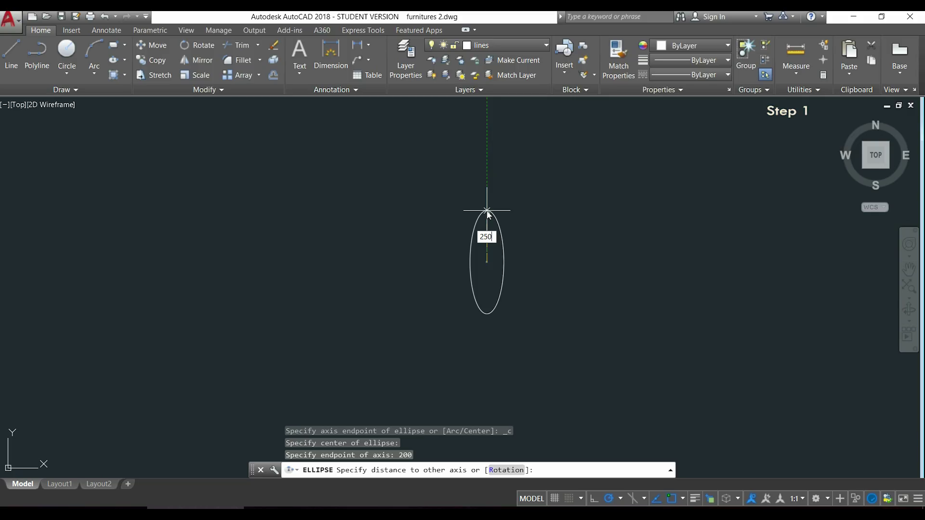
pyautogui.press('Return')
pyautogui.scroll(4, 520, 257)
pyautogui.scroll(2, 508, 268)
pyautogui.moveTo(509, 292); pyautogui.dragTo(571, 264, button='middle')
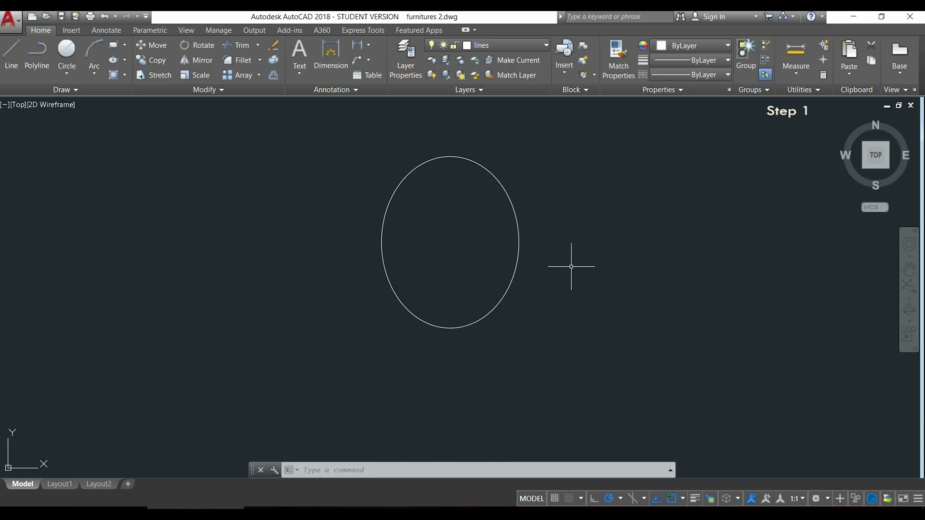
# Offset the ellipse inward by 30
pyautogui.write('O')
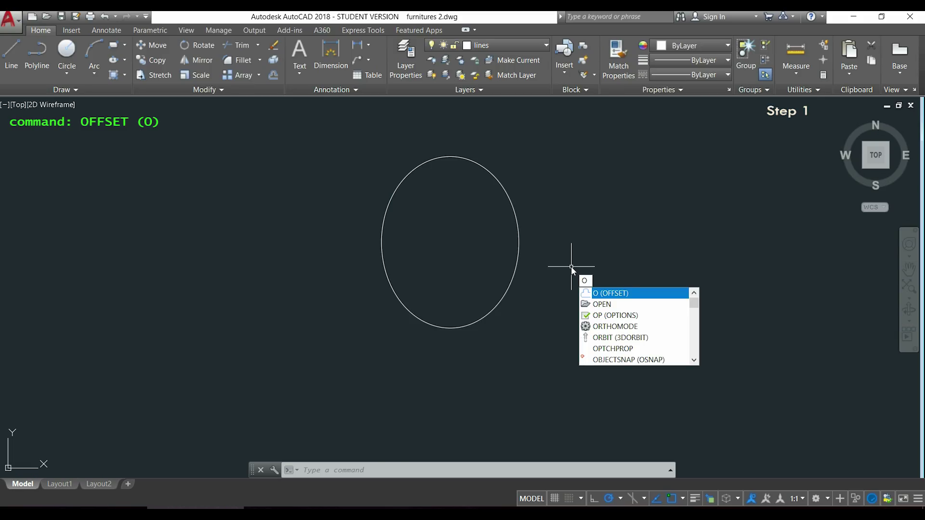
pyautogui.press('Return')
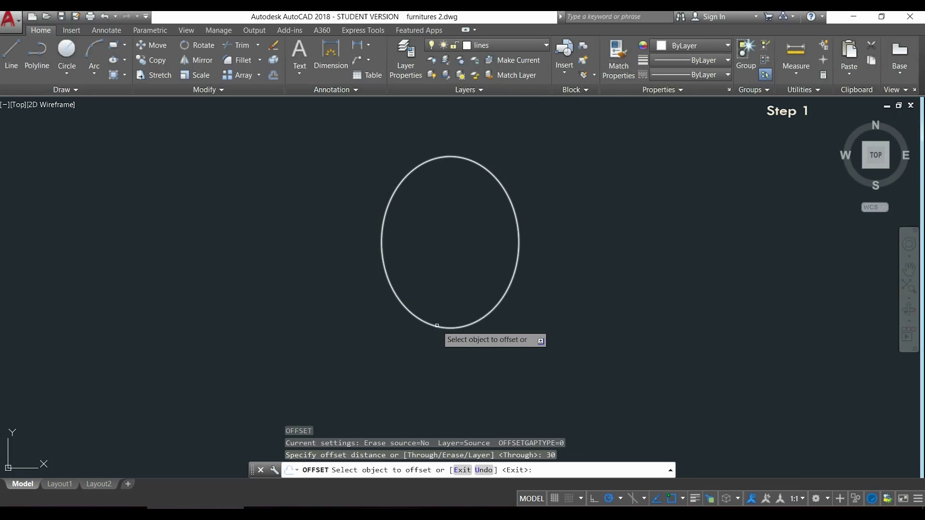
pyautogui.click(437, 325)
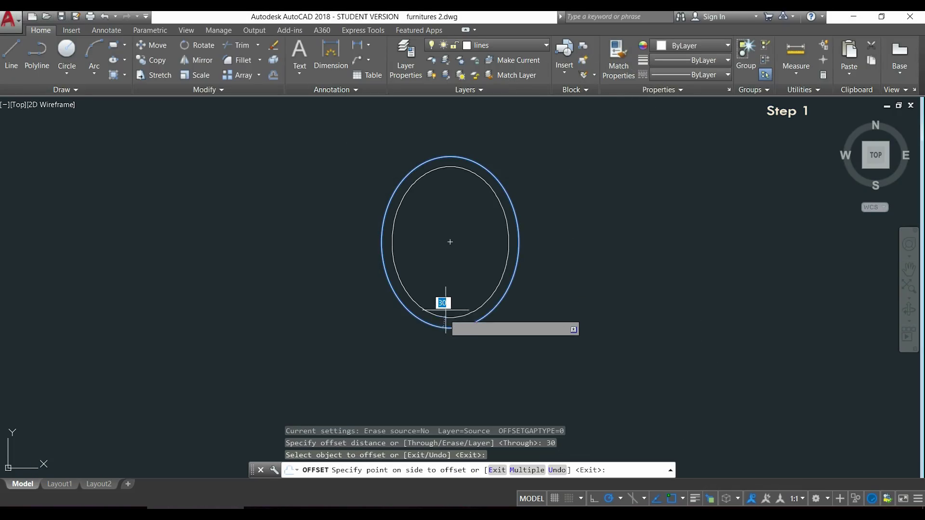
pyautogui.click(449, 294)
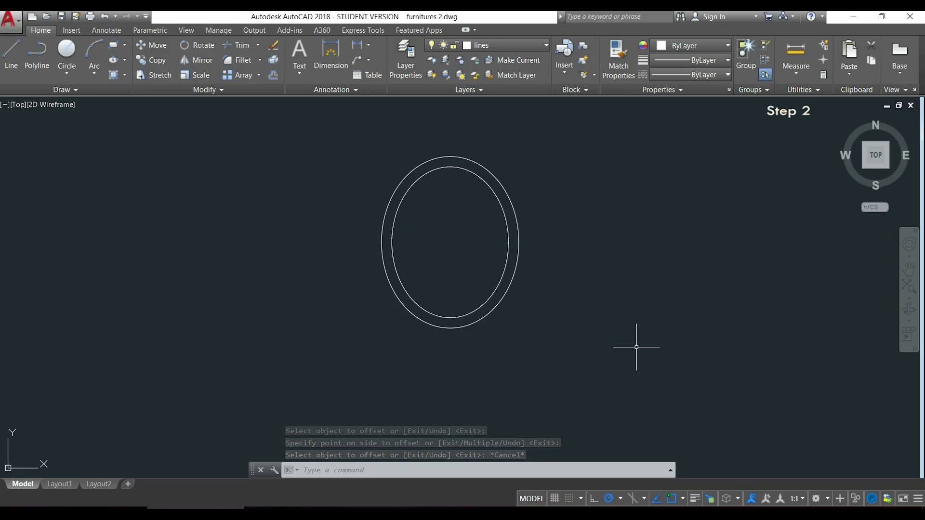
# Draw a circle of radius 40 with its center 60 to the left of the outer ellipse's left quadrant
pyautogui.click(683, 499)
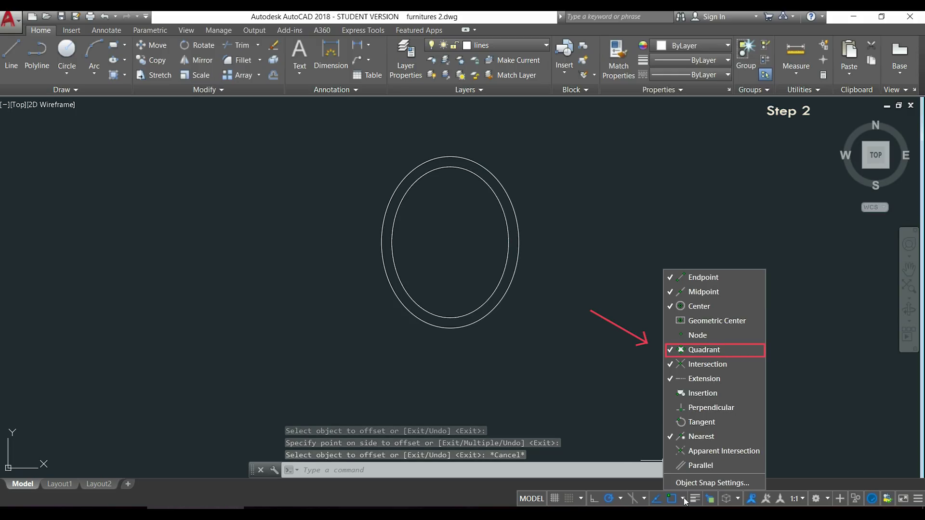
pyautogui.click(684, 498)
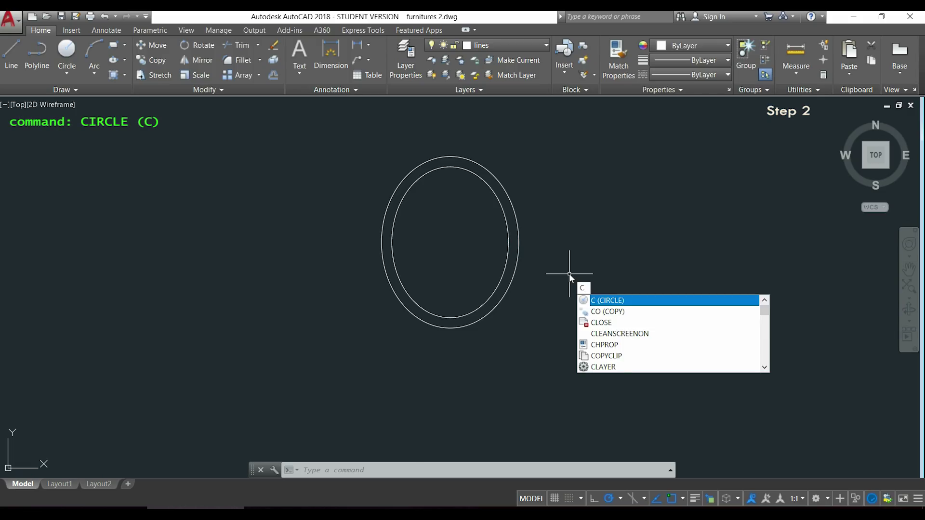
pyautogui.press('Return')
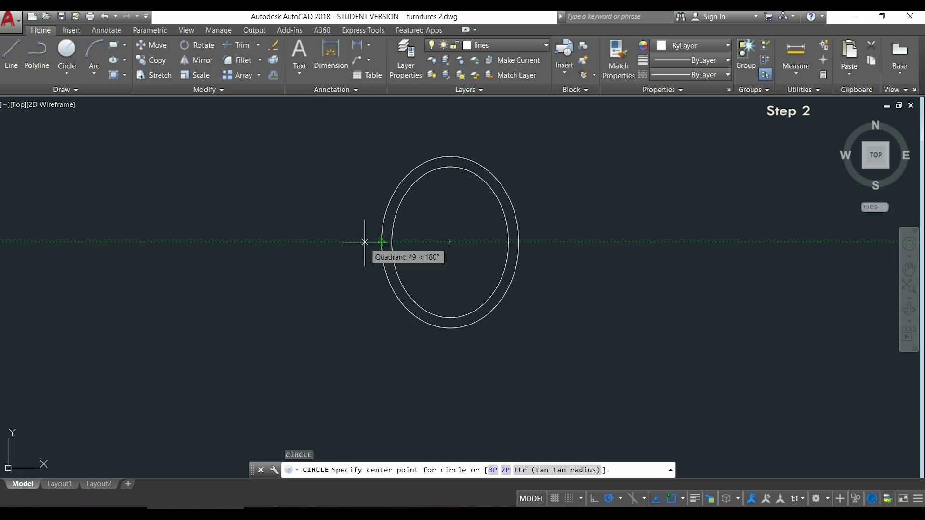
pyautogui.write('60')
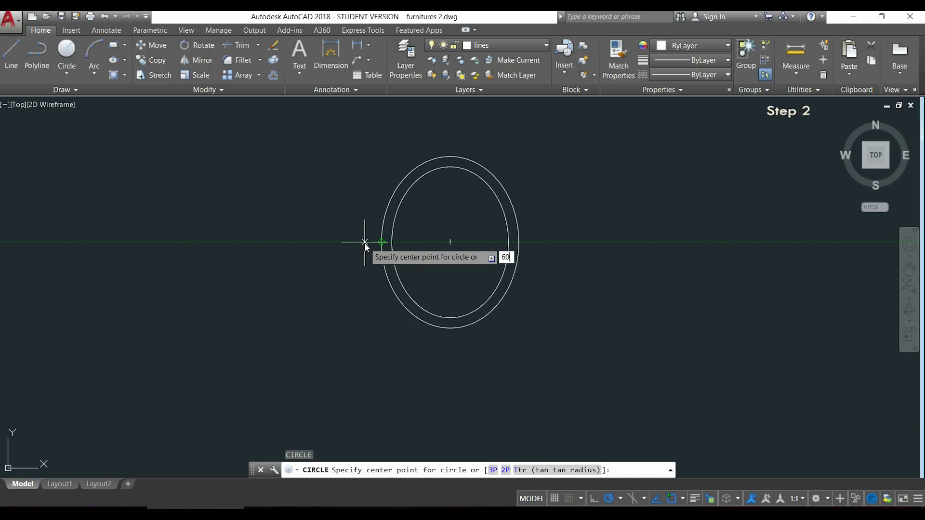
pyautogui.press('Return')
pyautogui.scroll(4, 362, 242)
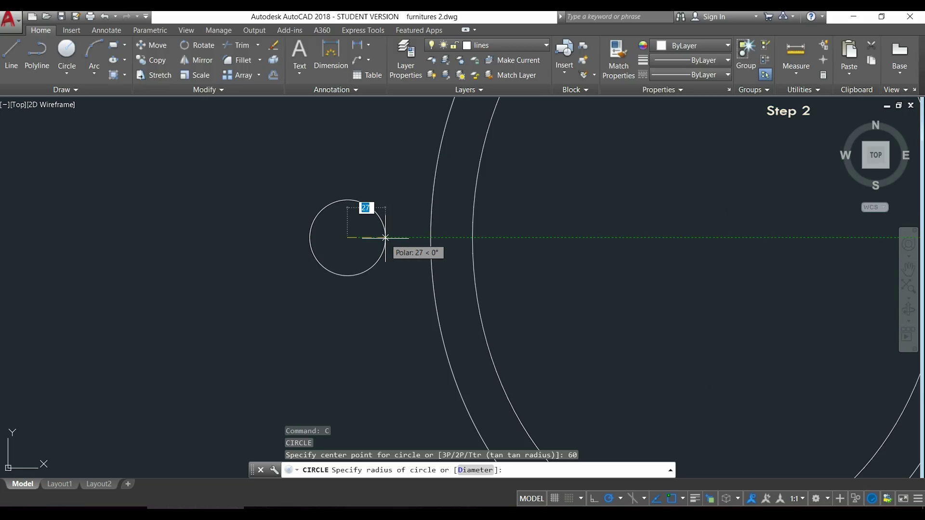
pyautogui.write('40')
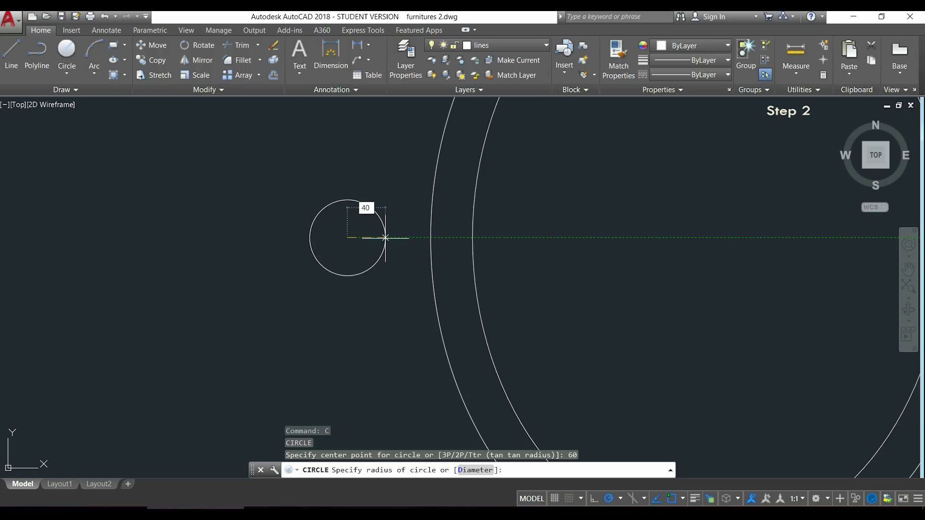
pyautogui.press('Return')
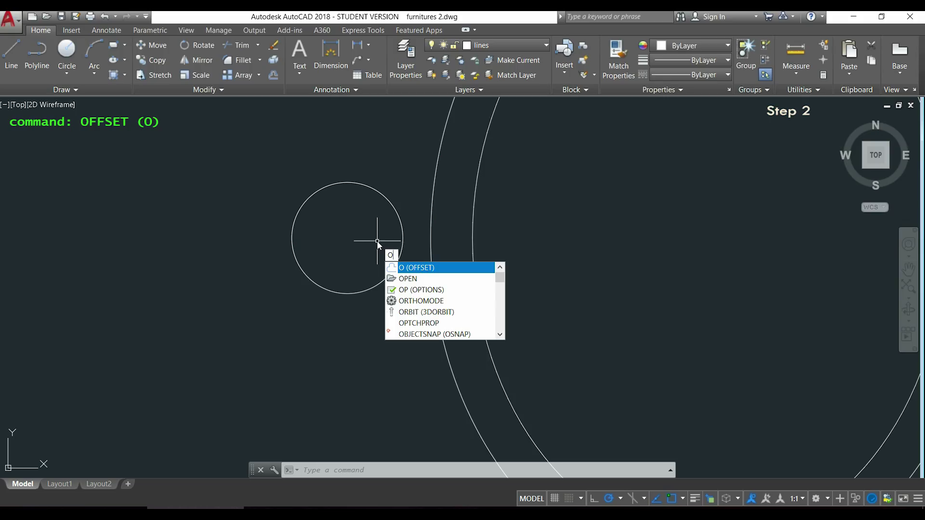
# Offset the small circle inward by 15, and offset the resulting circle inward by 15 again
pyautogui.press('Return')
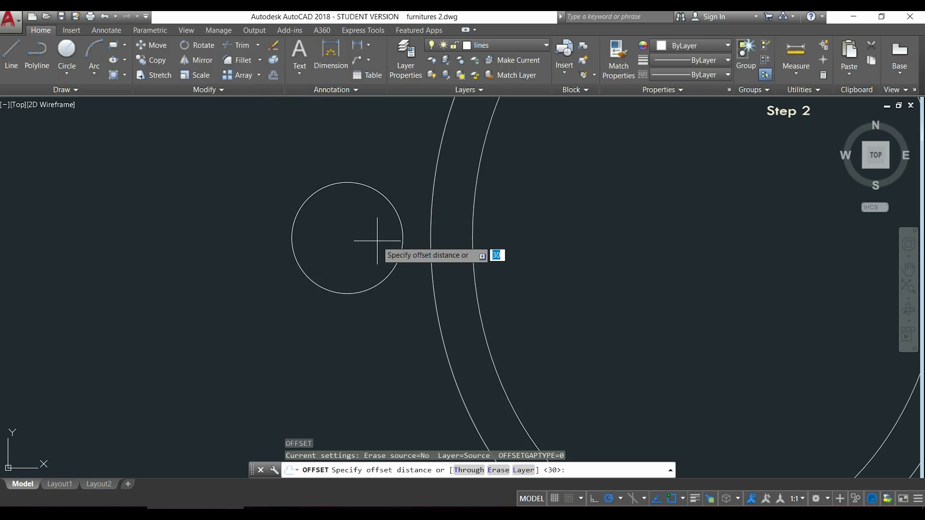
pyautogui.write('15')
pyautogui.press('Return')
pyautogui.click(355, 293)
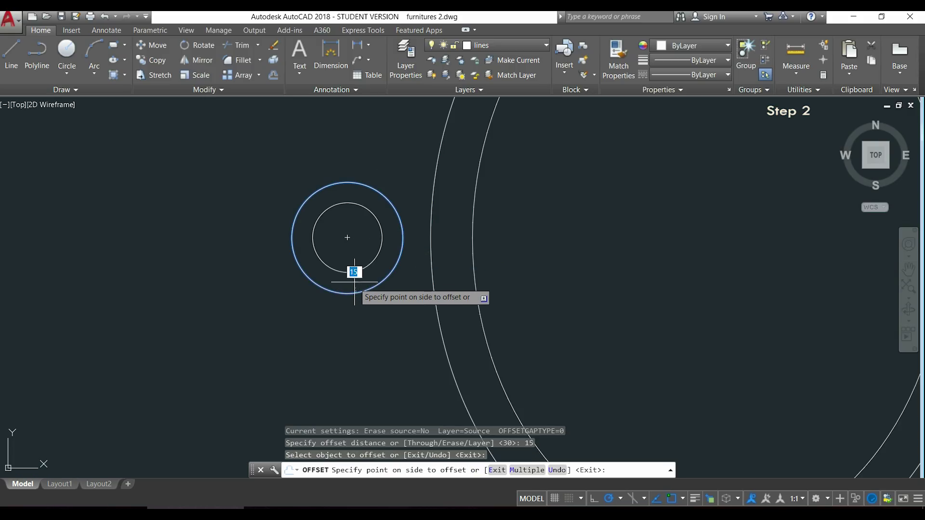
pyautogui.click(355, 274)
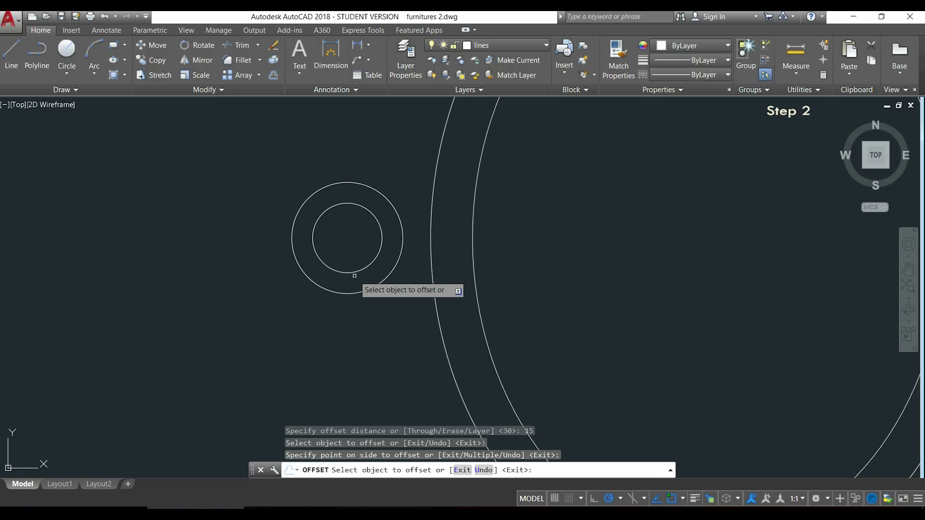
pyautogui.click(354, 272)
pyautogui.click(352, 258)
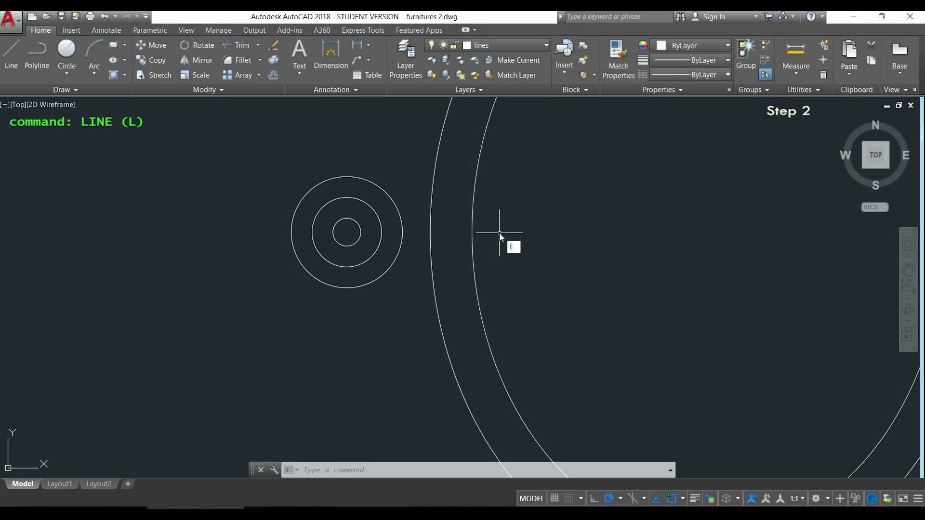
# Draw a horizontal line about 129 long from the outer small circle's right quadrant across both ellipse outlines
pyautogui.write('L')
pyautogui.press('Return')
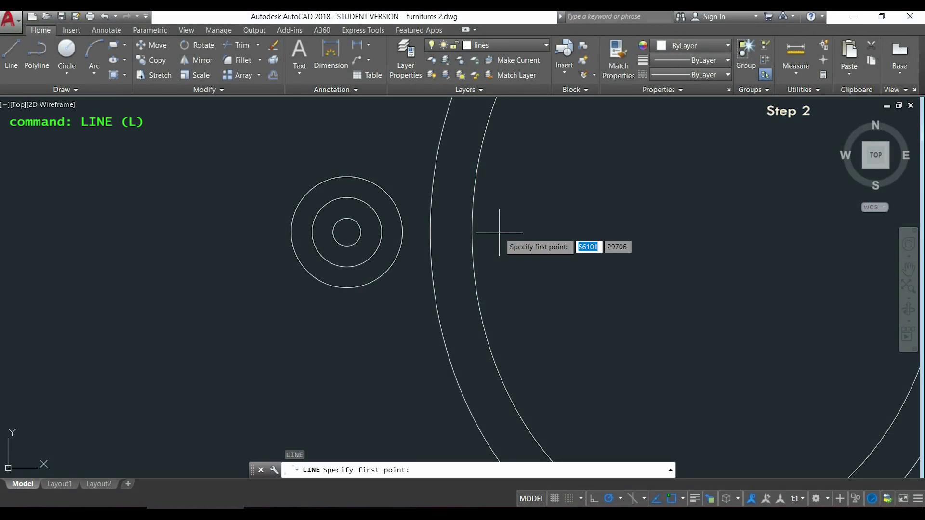
pyautogui.click(402, 232)
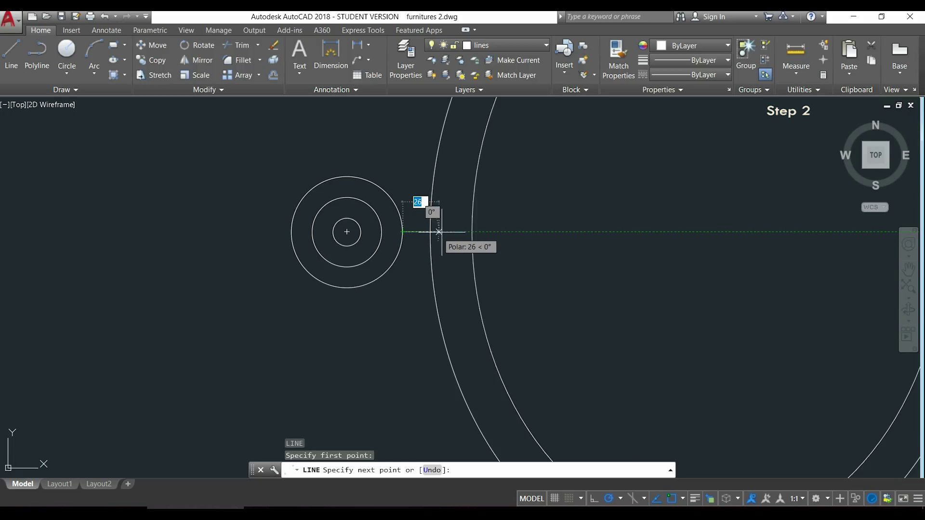
pyautogui.click(582, 231)
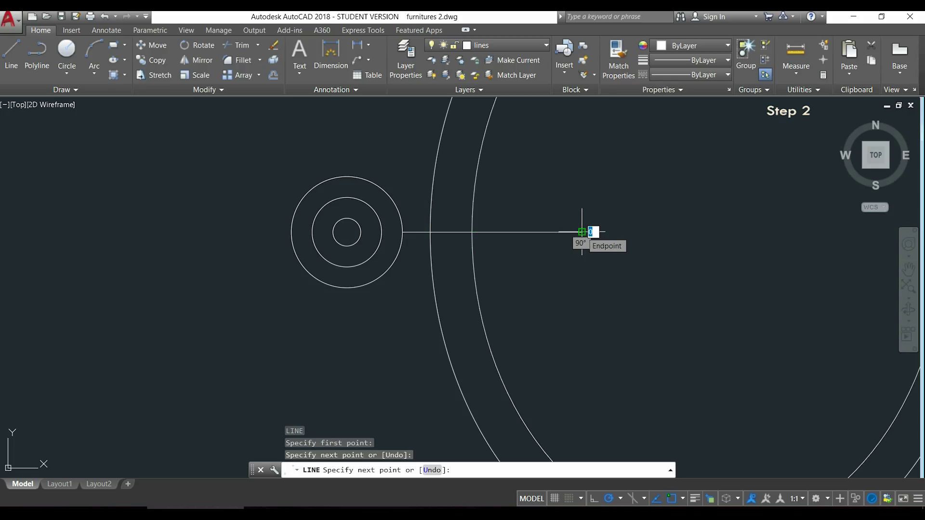
pyautogui.press('Escape')
# Offset the horizontal line upward by 15
pyautogui.scroll(-1, 559, 255)
pyautogui.write('o')
pyautogui.press('Return')
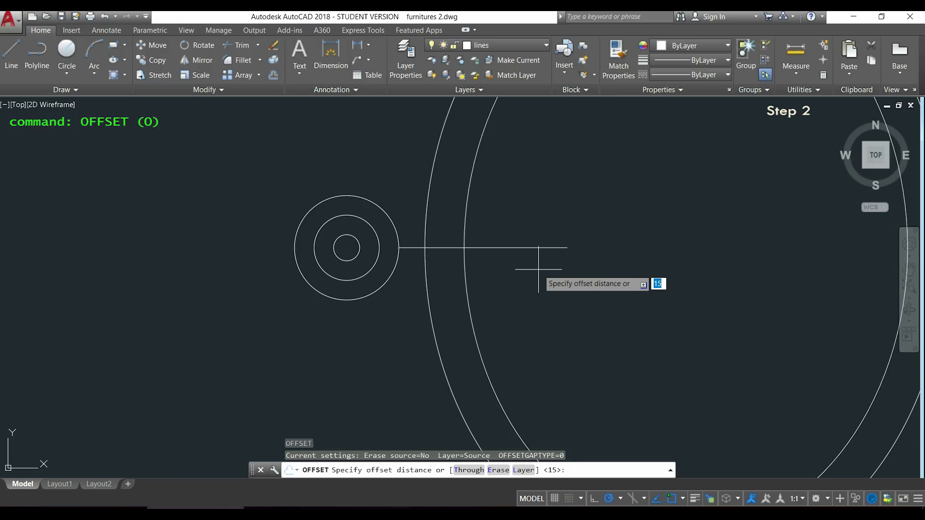
pyautogui.press('Return')
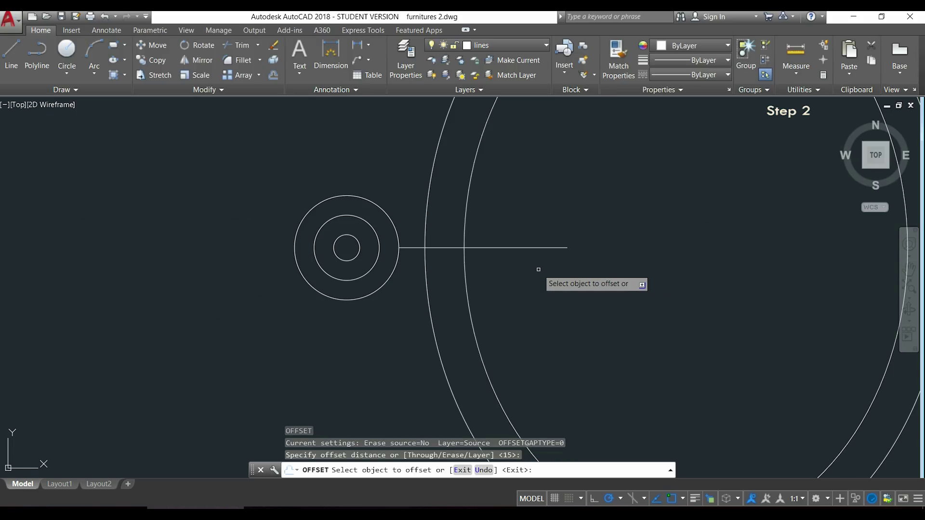
pyautogui.click(530, 247)
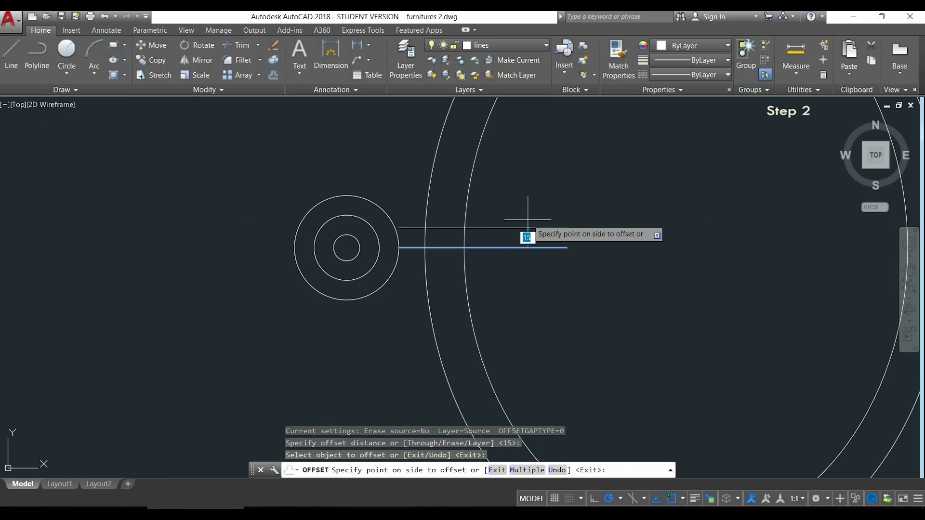
pyautogui.click(527, 219)
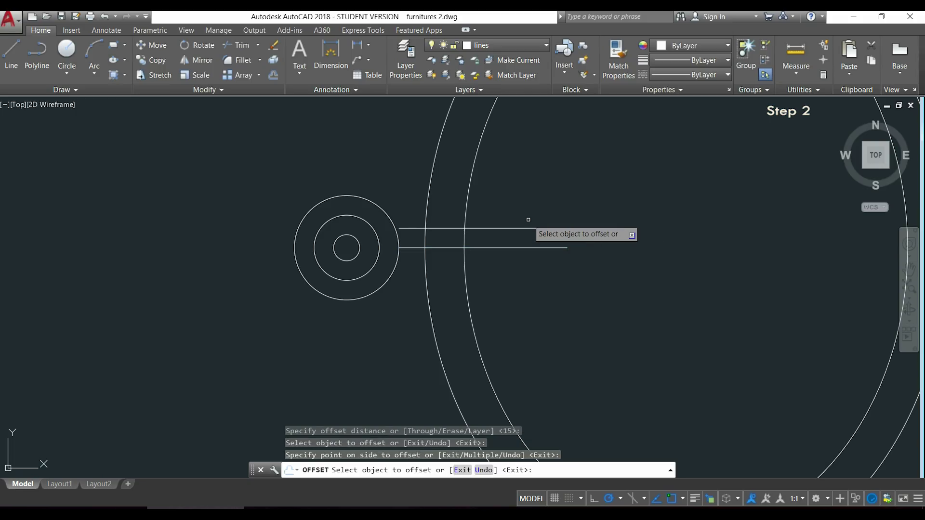
pyautogui.press('Escape')
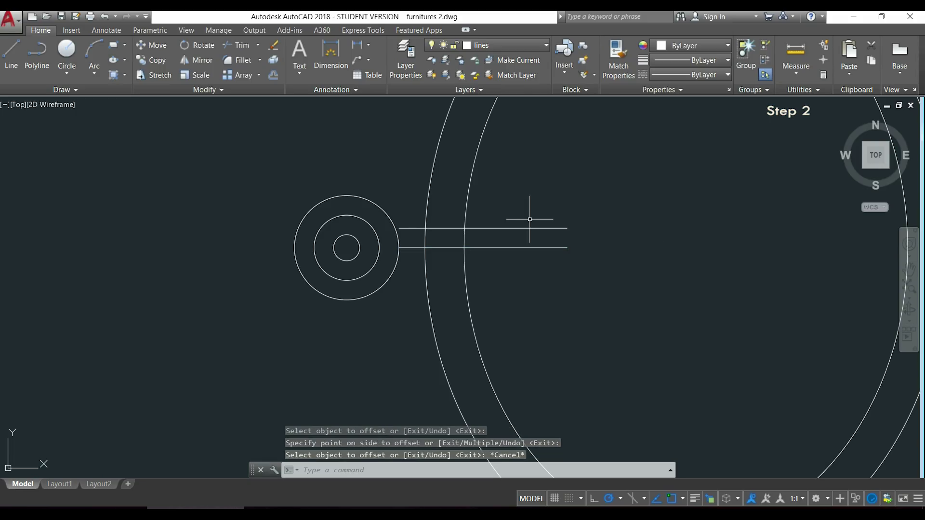
# Turn off the Nearest object snap and stretch the upper line's left end horizontally to meet the outer small circle
pyautogui.click(549, 228)
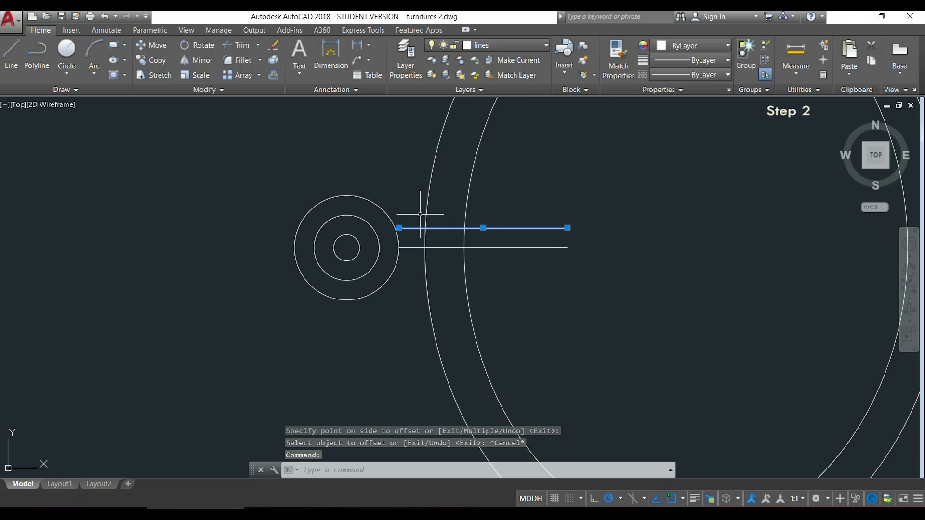
pyautogui.scroll(4, 418, 216)
pyautogui.click(366, 248)
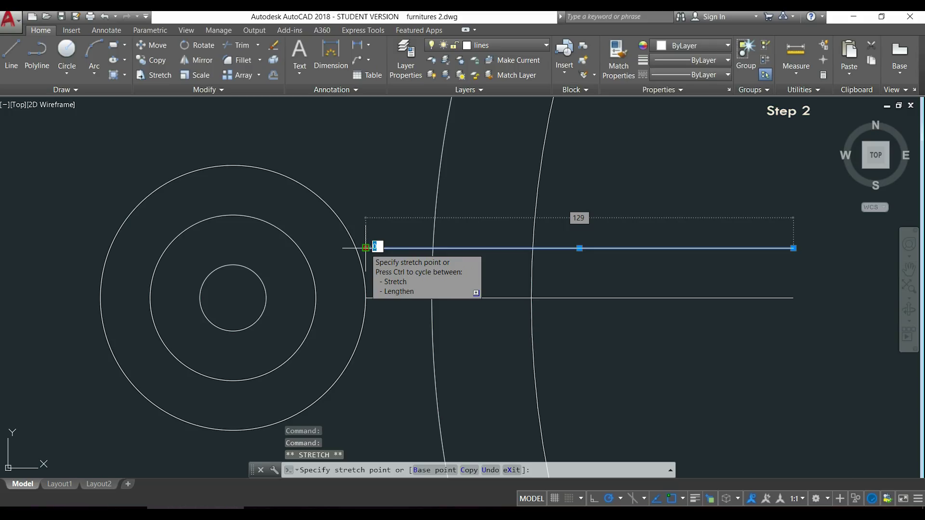
pyautogui.scroll(2, 365, 248)
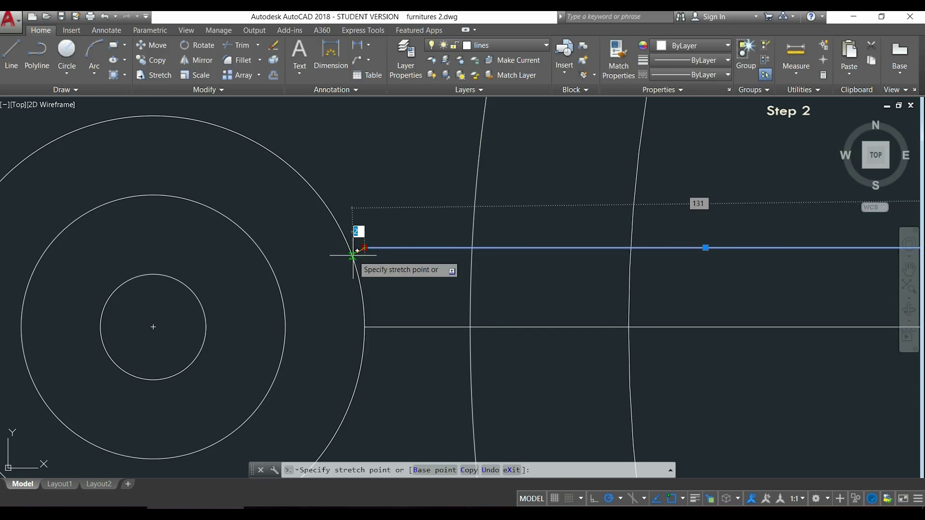
pyautogui.click(683, 499)
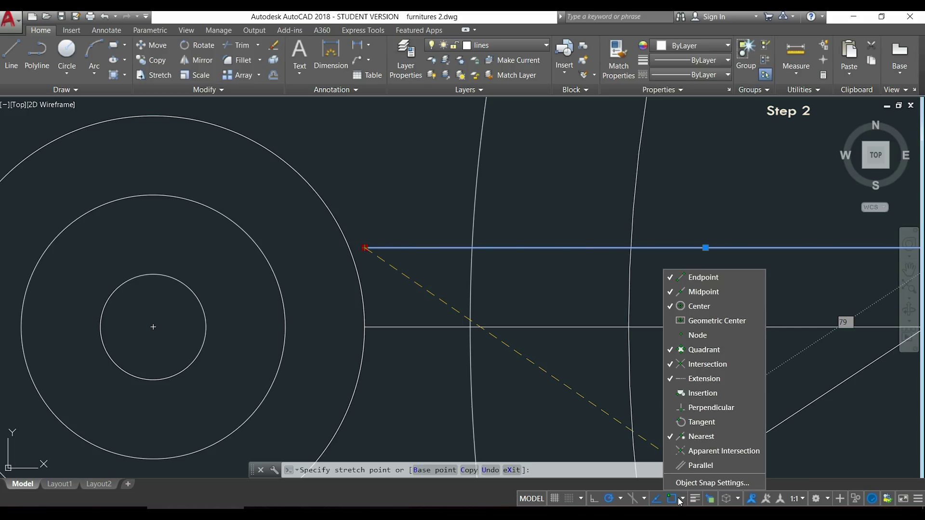
pyautogui.click(734, 437)
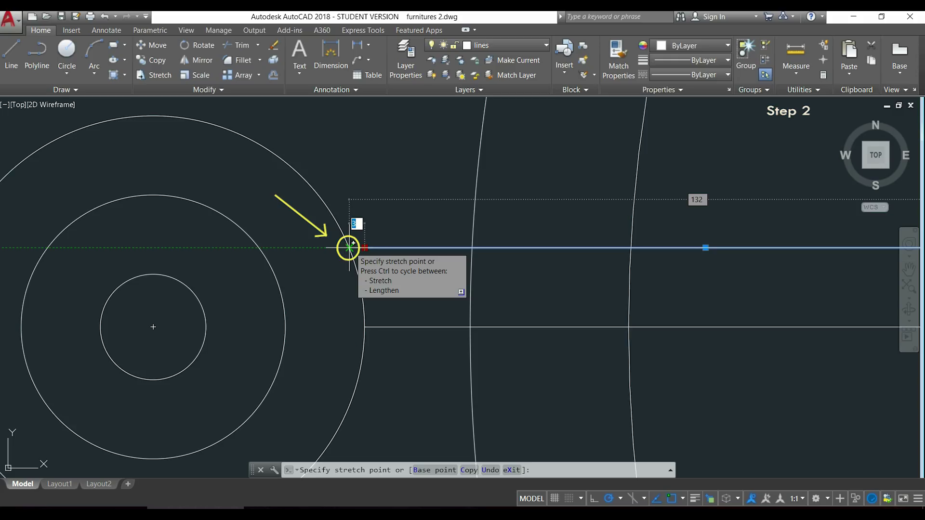
pyautogui.click(348, 247)
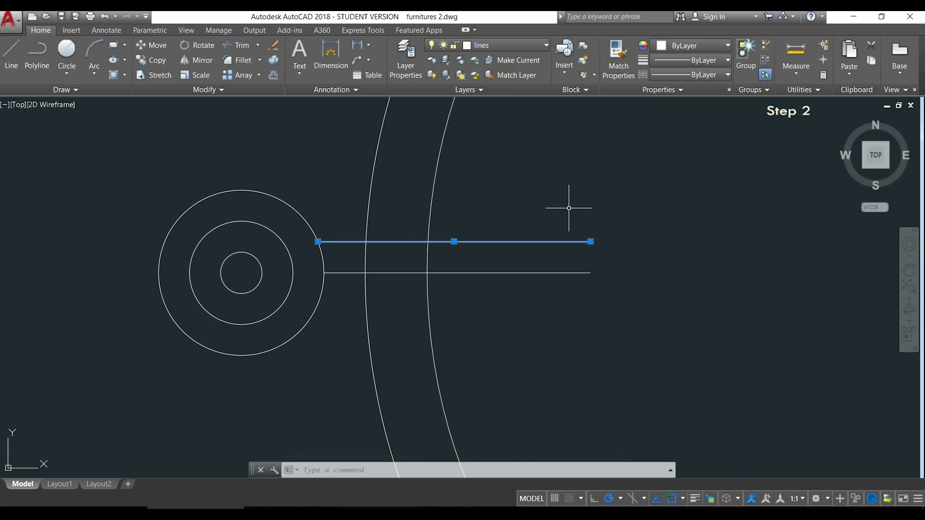
# Set the upper line's total length to 120 by stretching its right endpoint
pyautogui.moveTo(591, 242)
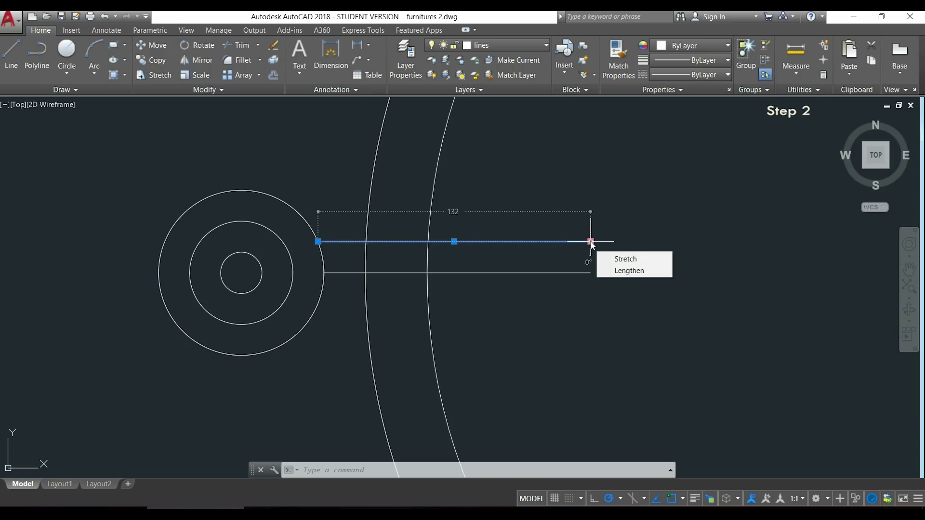
pyautogui.click(591, 241)
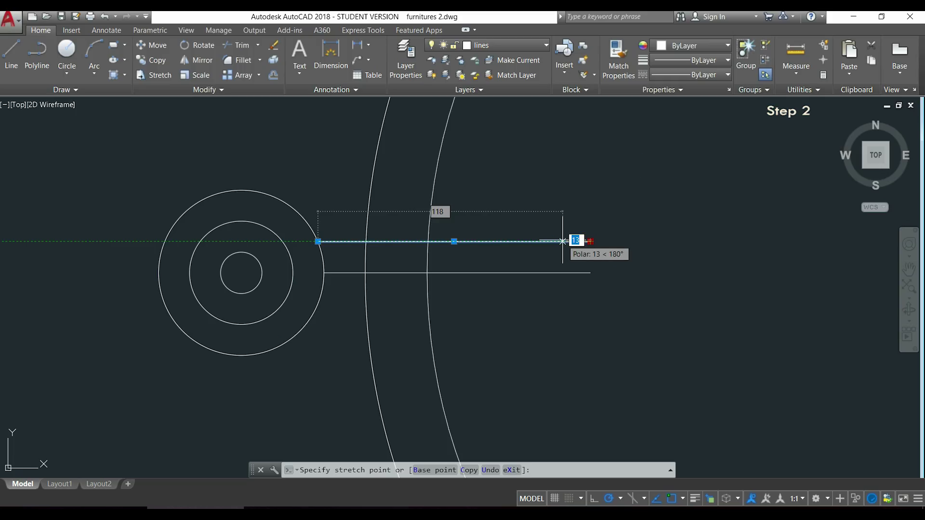
pyautogui.press('Tab')
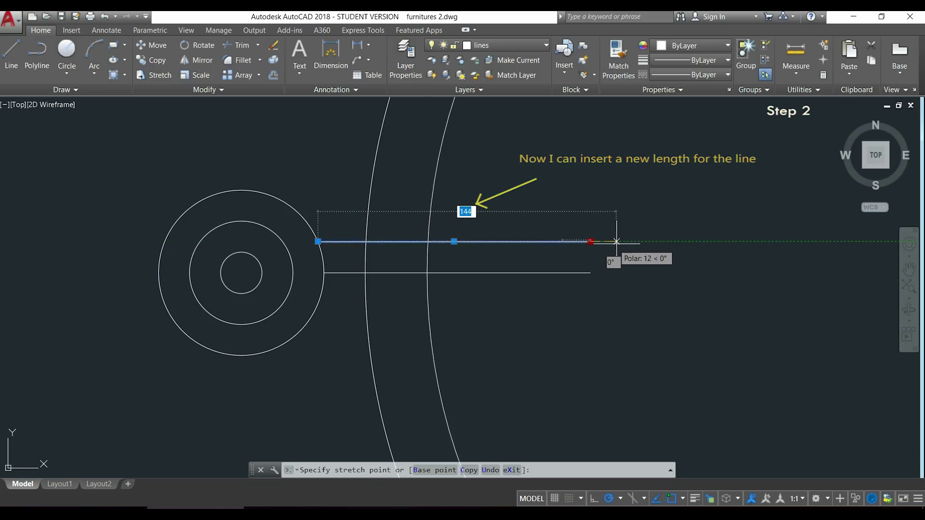
pyautogui.write('120')
pyautogui.press('Return')
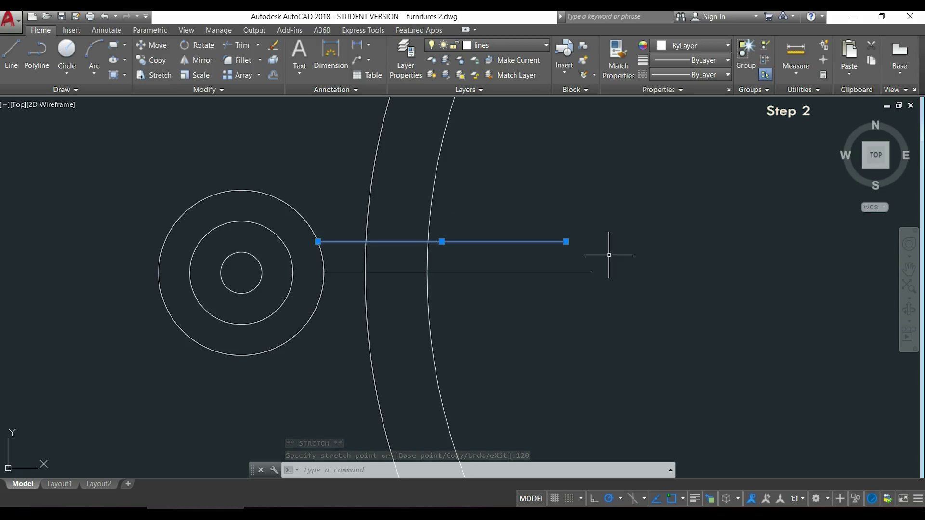
pyautogui.press('Escape')
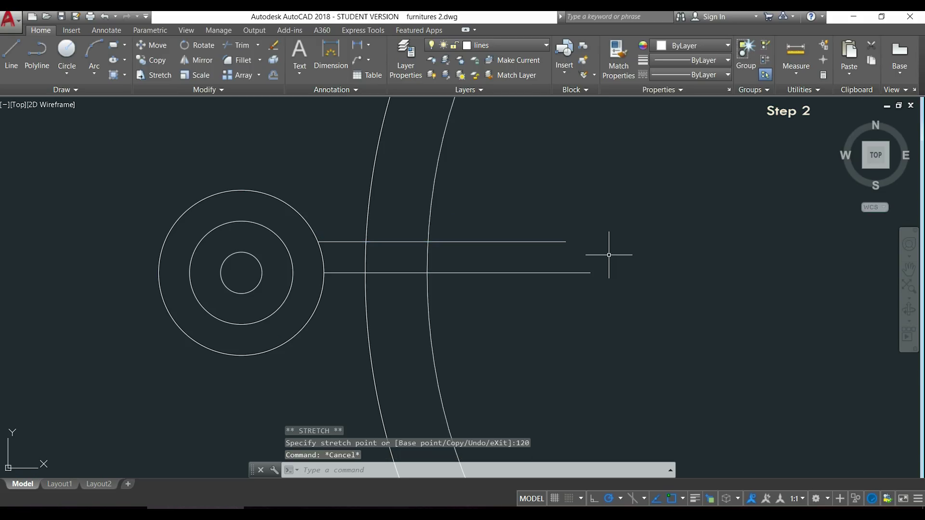
# Mirror the upper line about the horizontal center line, keeping the source line
pyautogui.write('MI')
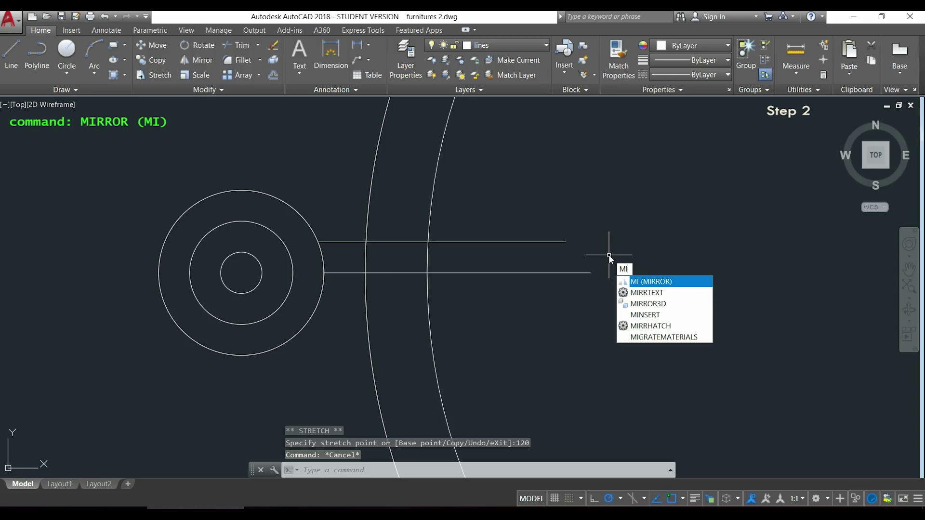
pyautogui.press('Return')
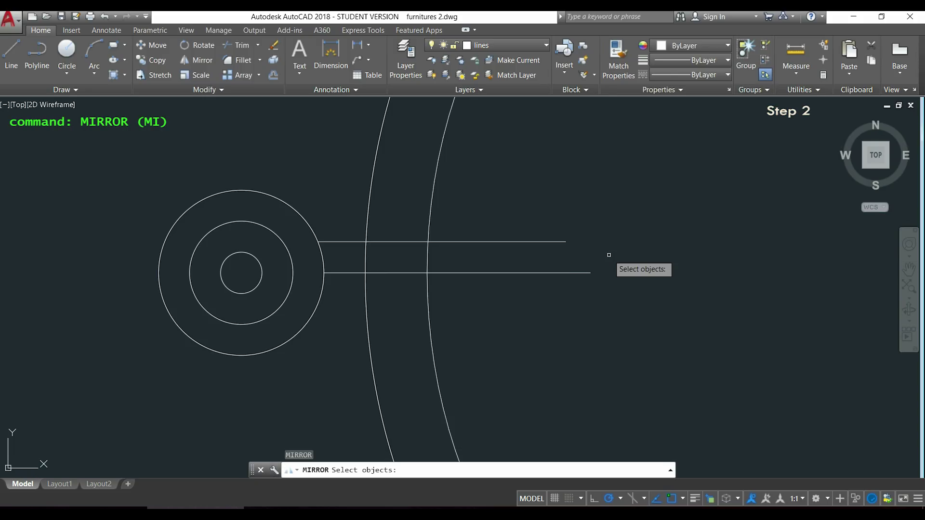
pyautogui.click(559, 240)
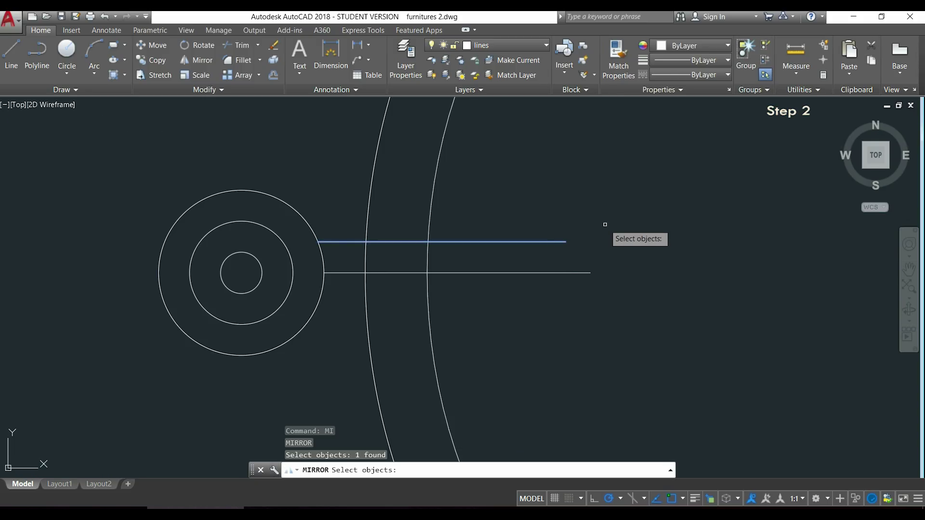
pyautogui.press('Return')
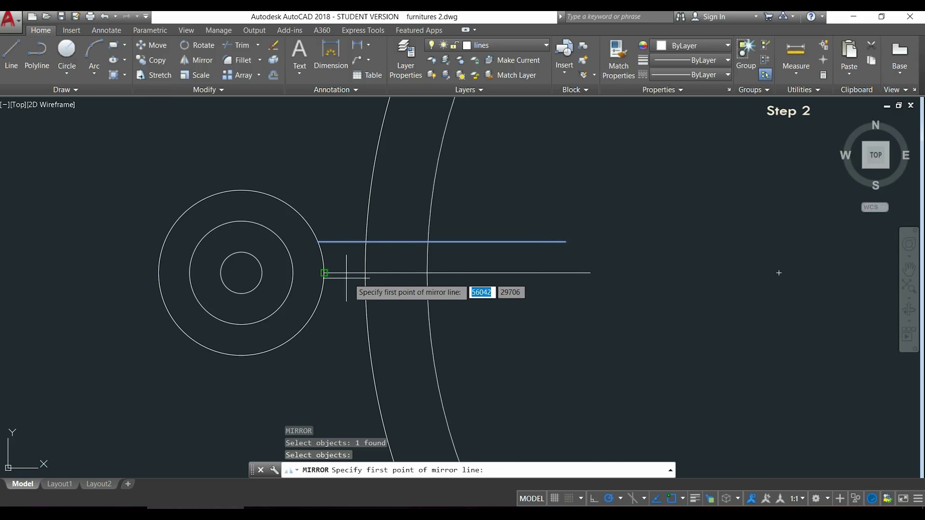
pyautogui.click(324, 273)
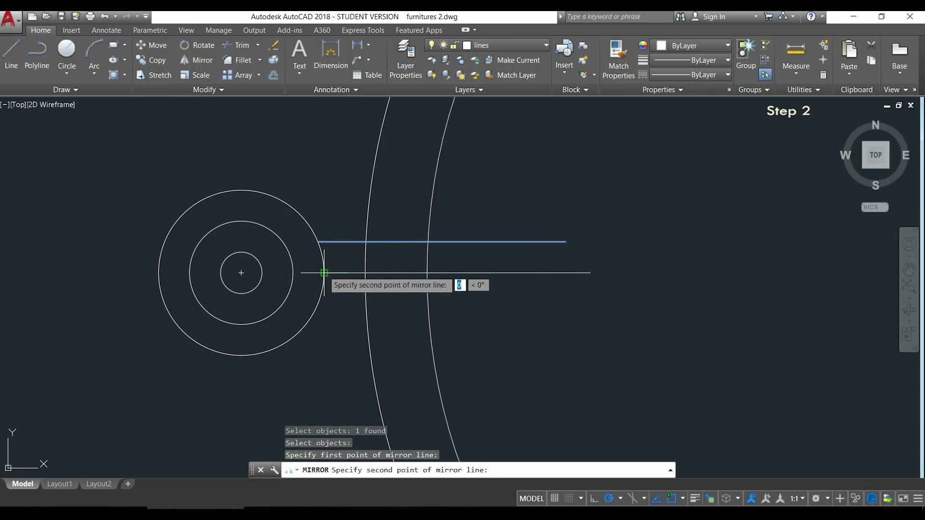
pyautogui.click(397, 273)
pyautogui.press('Return')
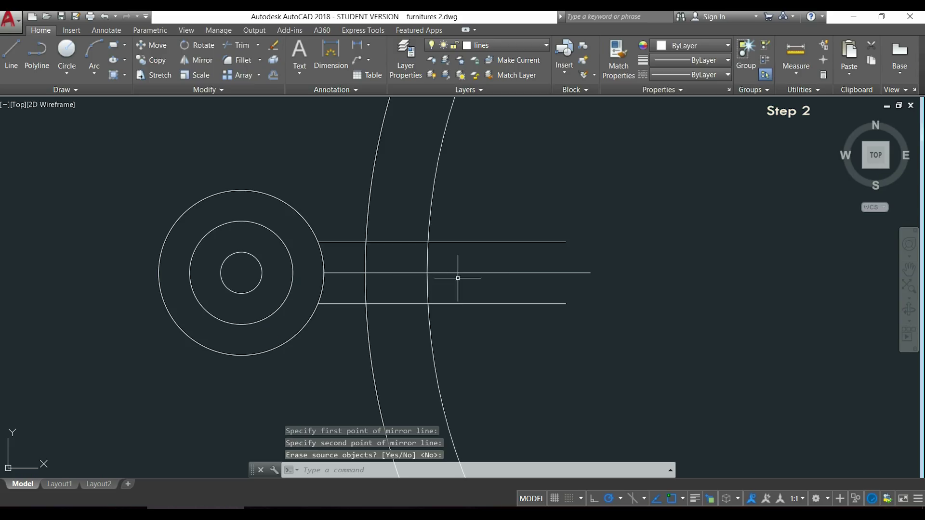
# Draw a Start, Center, End arc of radius 15 joining the right ends of the lower and upper lines, centered on the middle line
pyautogui.moveTo(632, 284); pyautogui.dragTo(608, 256, button='middle')
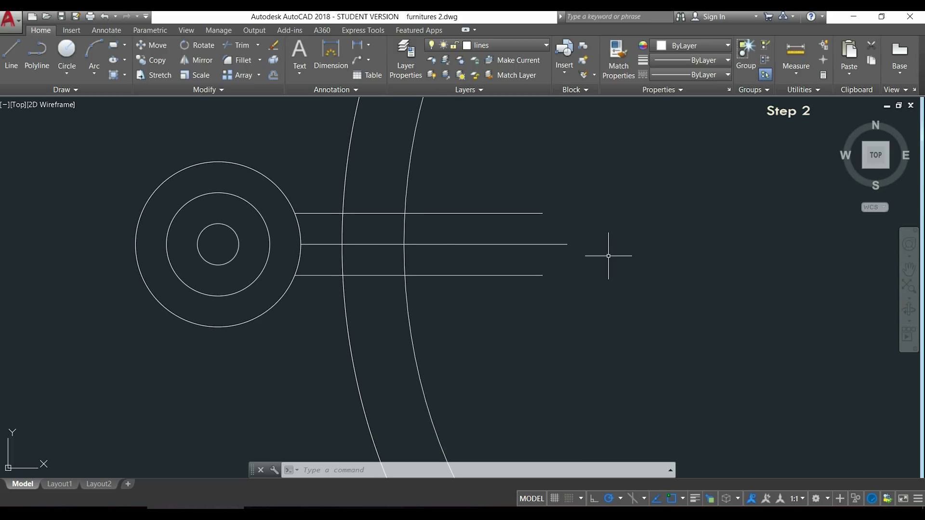
pyautogui.click(100, 71)
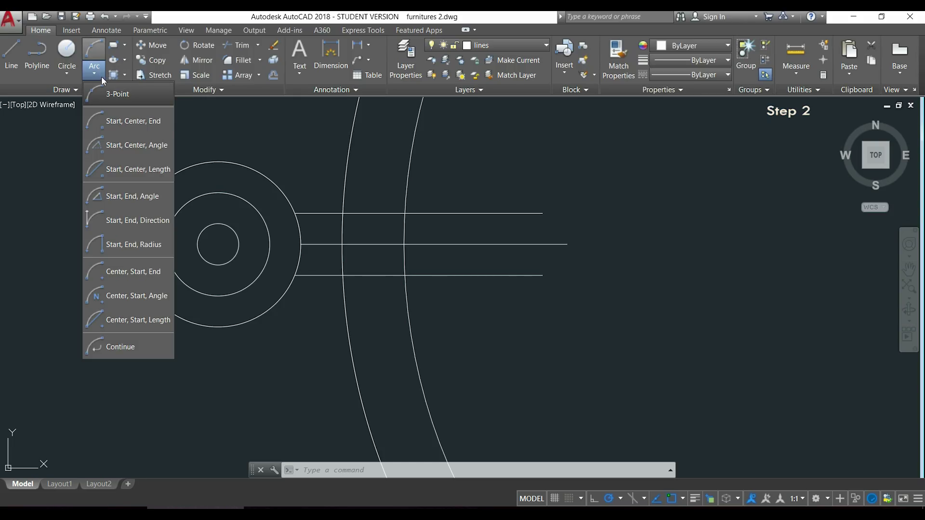
pyautogui.click(162, 124)
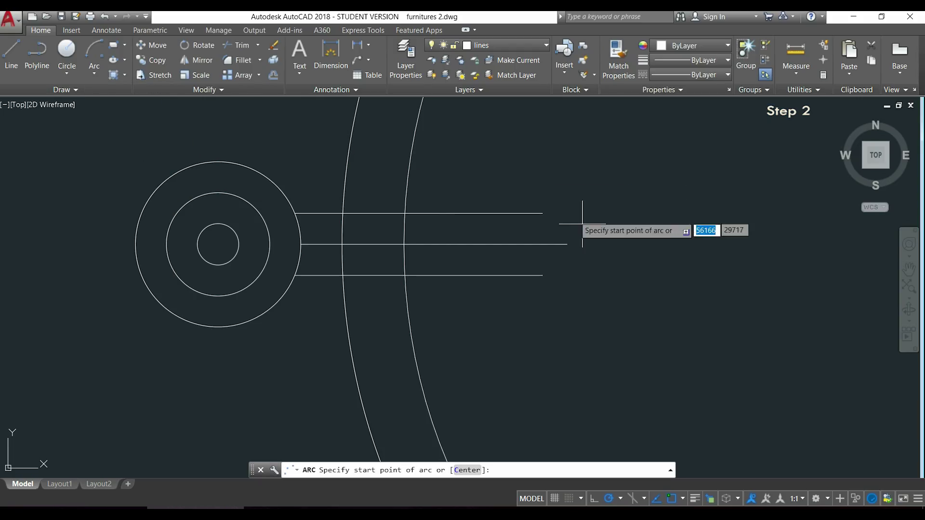
pyautogui.click(543, 275)
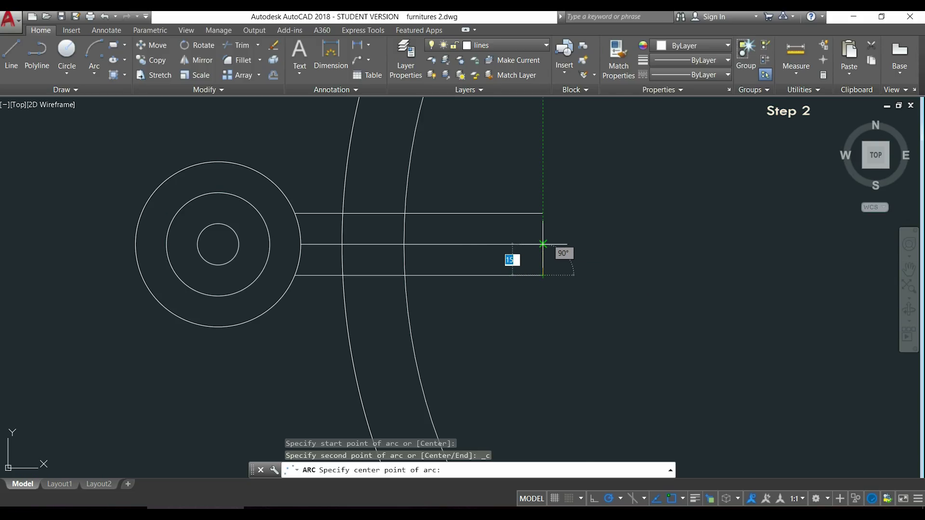
pyautogui.click(543, 244)
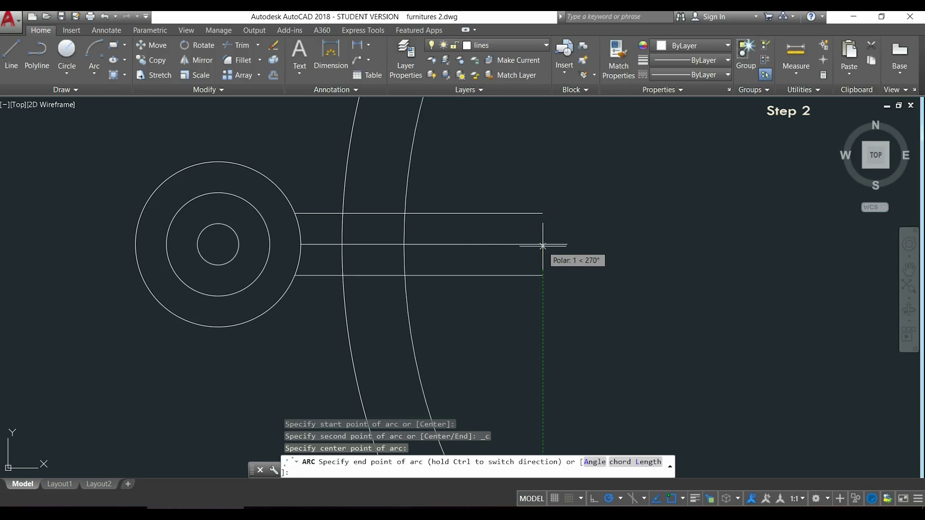
pyautogui.click(543, 214)
# Delete the horizontal center line inside the rounded handle
pyautogui.moveTo(660, 200)
pyautogui.mouseDown(button='middle')
pyautogui.moveTo(650, 200)
pyautogui.moveTo(673, 185)
pyautogui.mouseUp(button='middle')
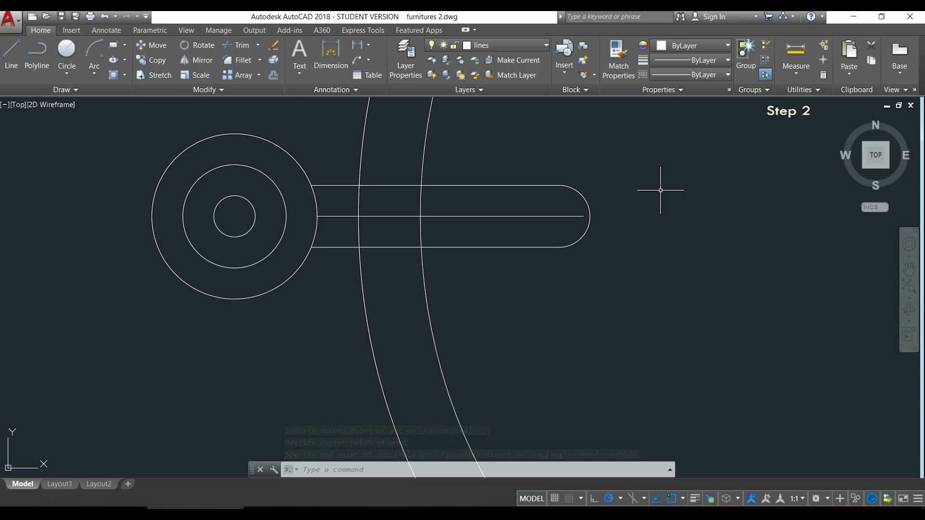
pyautogui.click(579, 216)
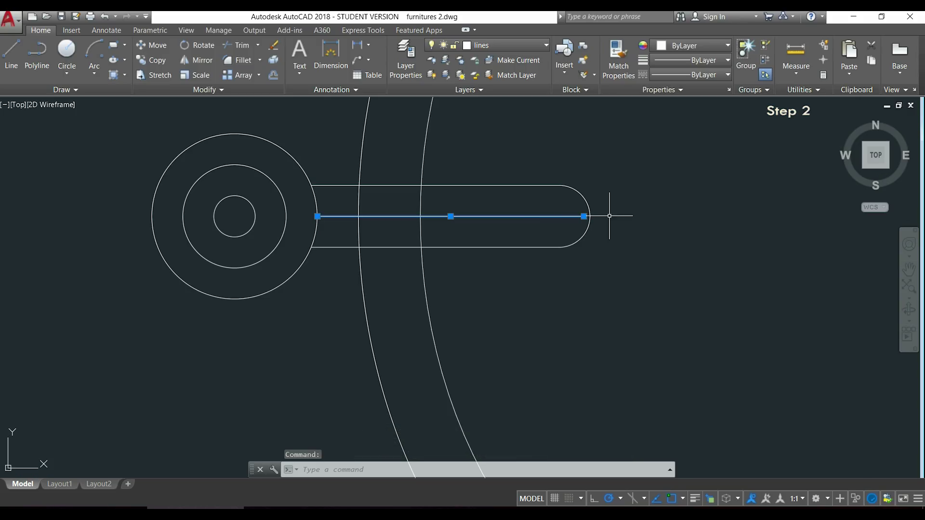
pyautogui.press('Delete')
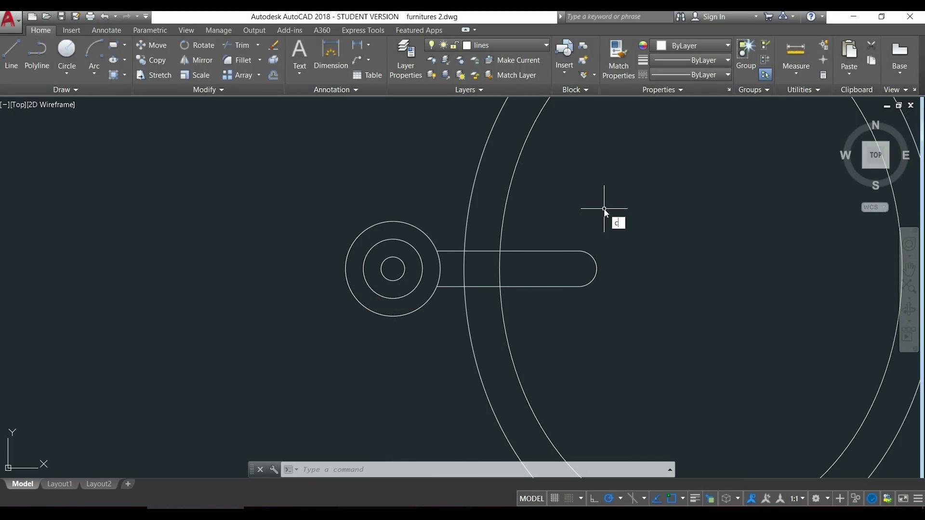
# Copy the outermost small circle 120 straight up, using its center as the base point
pyautogui.write('o')
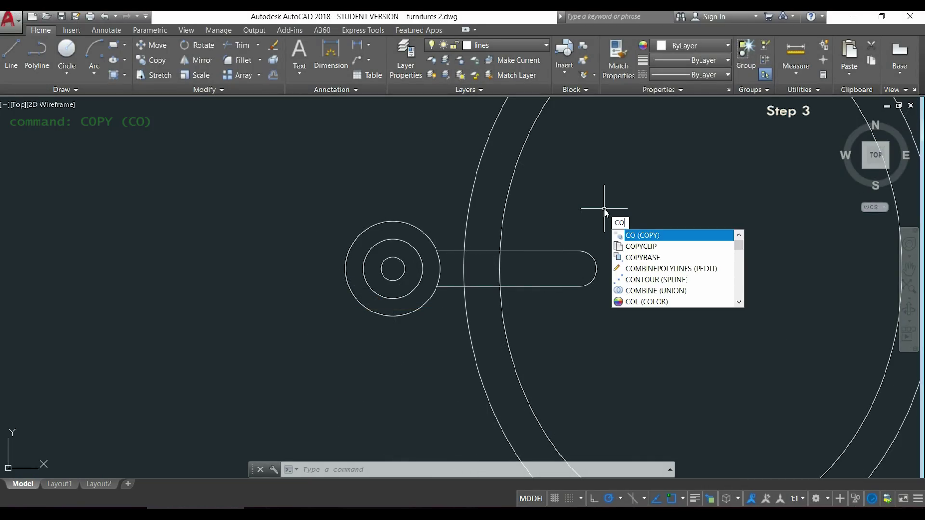
pyautogui.press('Return')
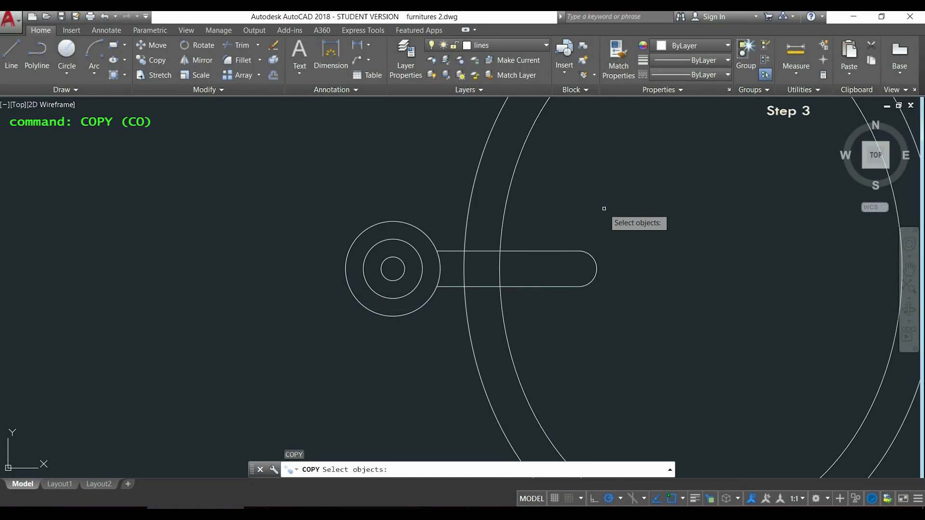
pyautogui.click(426, 234)
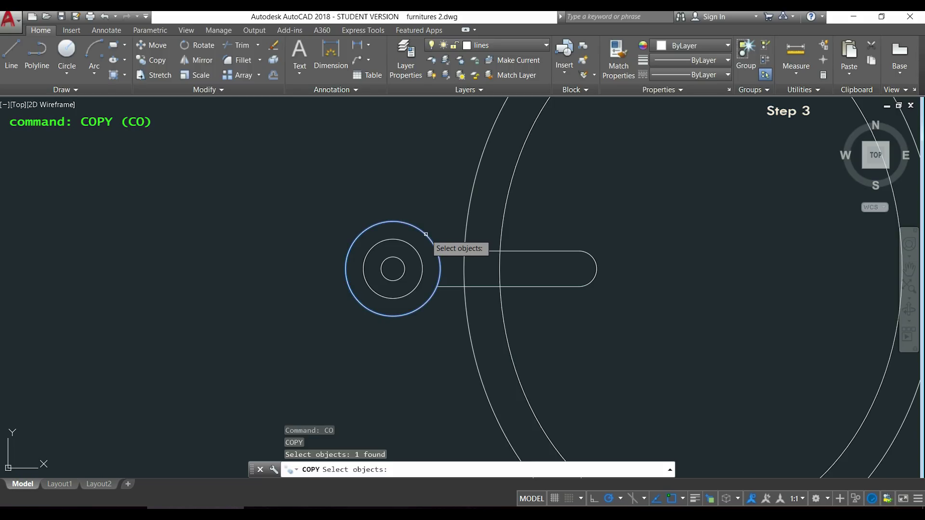
pyautogui.press('Return')
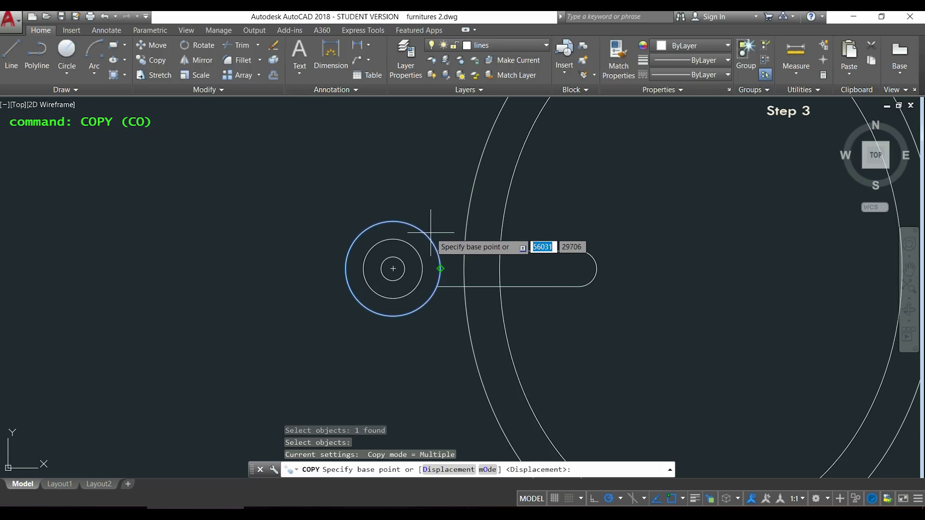
pyautogui.click(393, 269)
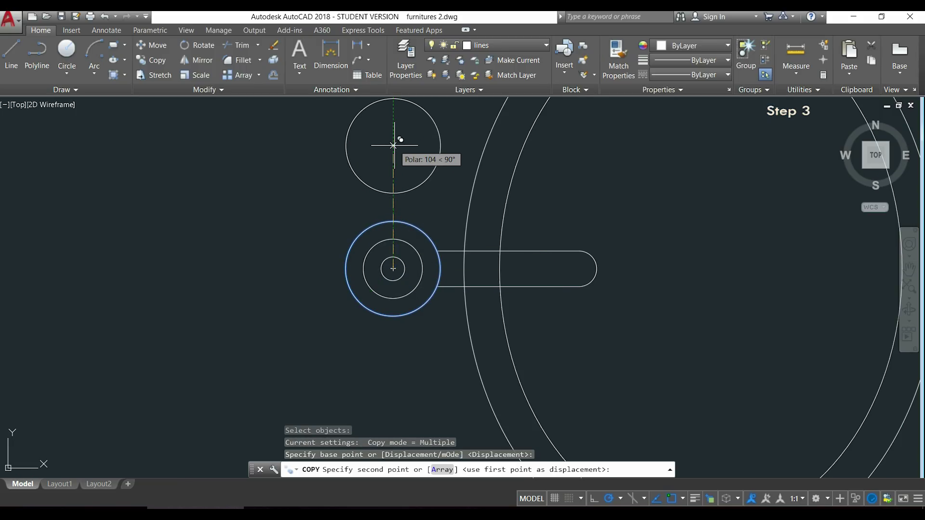
pyautogui.write('120')
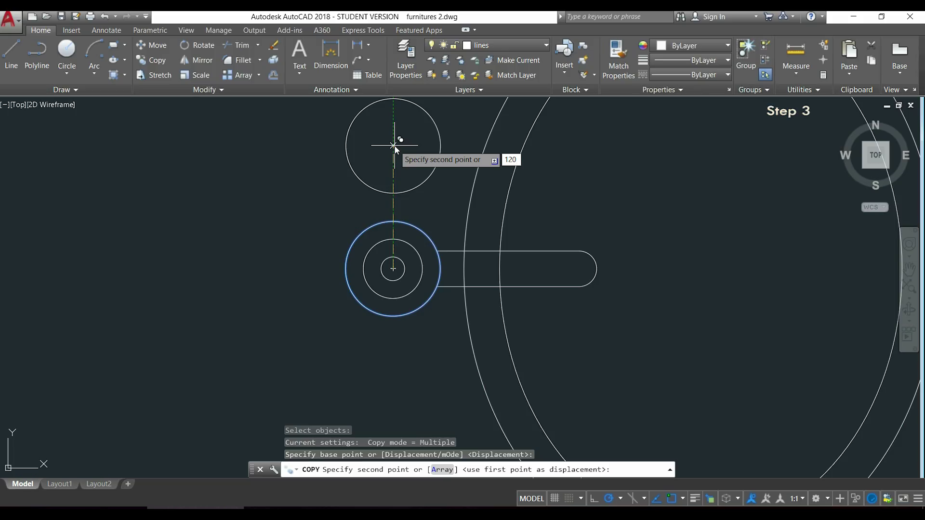
pyautogui.press('Return')
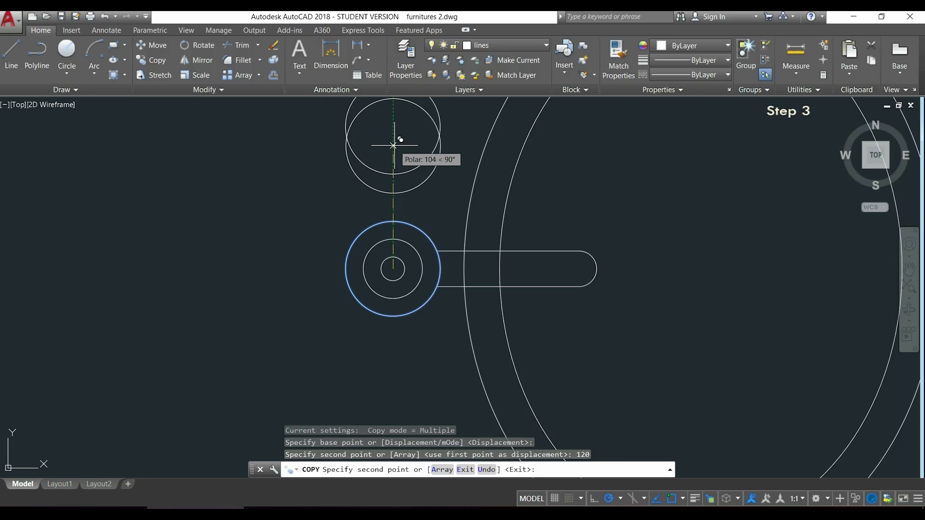
pyautogui.press('Escape')
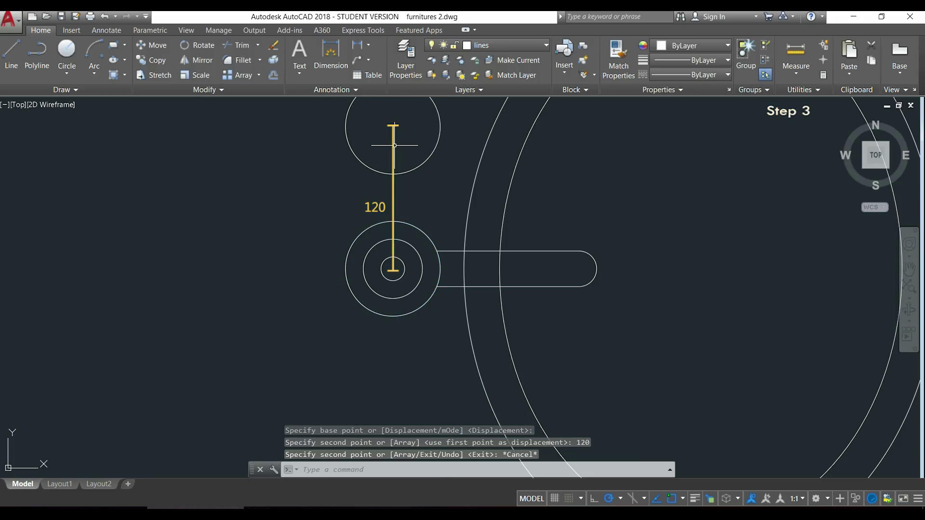
# Offset the copied upper circle 10 inward
pyautogui.moveTo(465, 128)
pyautogui.mouseDown(button='middle')
pyautogui.moveTo(437, 193)
pyautogui.moveTo(444, 217)
pyautogui.mouseUp(button='middle')
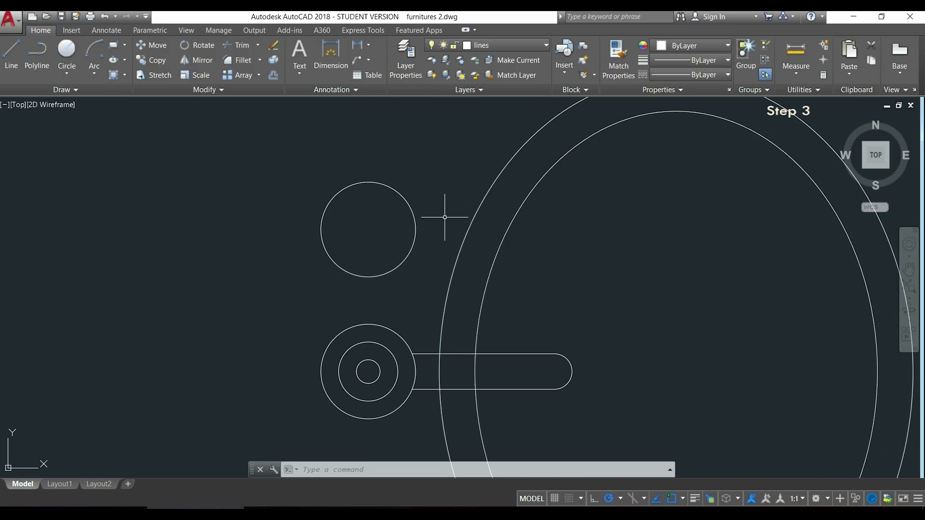
pyautogui.write('O')
pyautogui.press('Return')
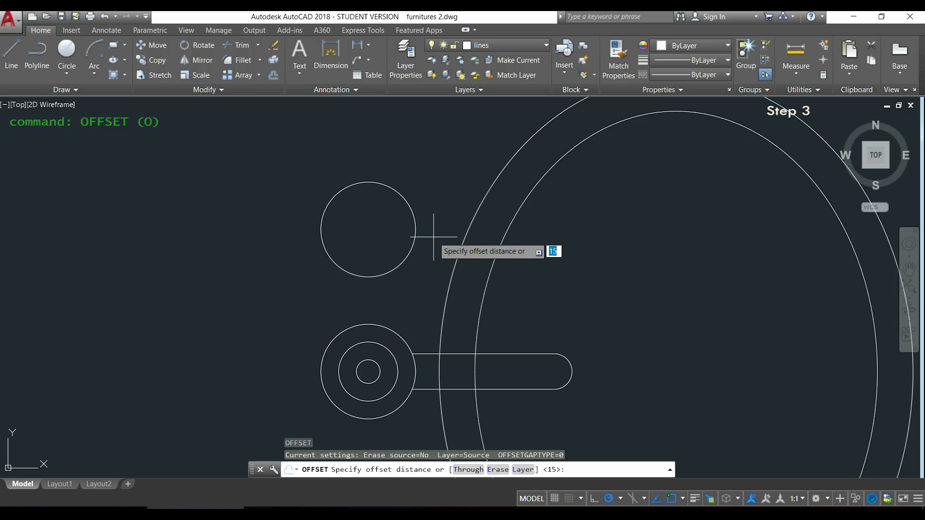
pyautogui.write('10')
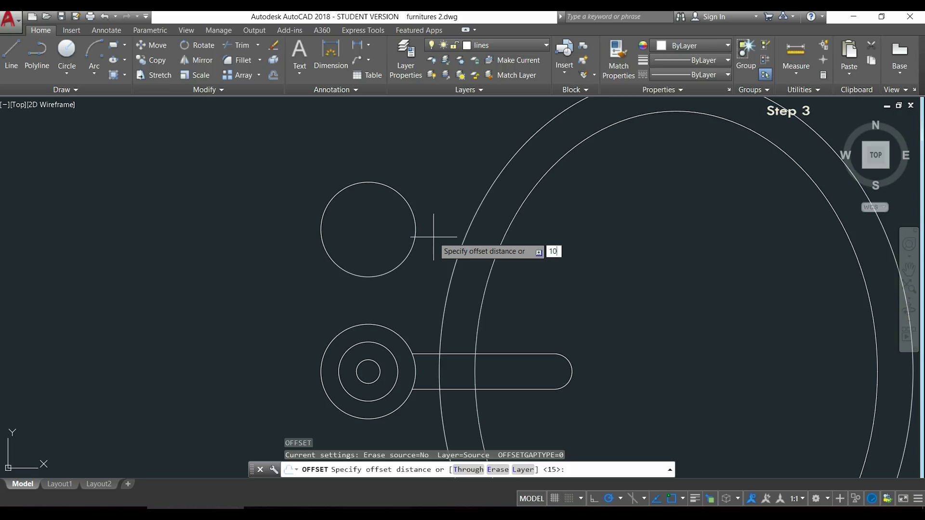
pyautogui.press('Return')
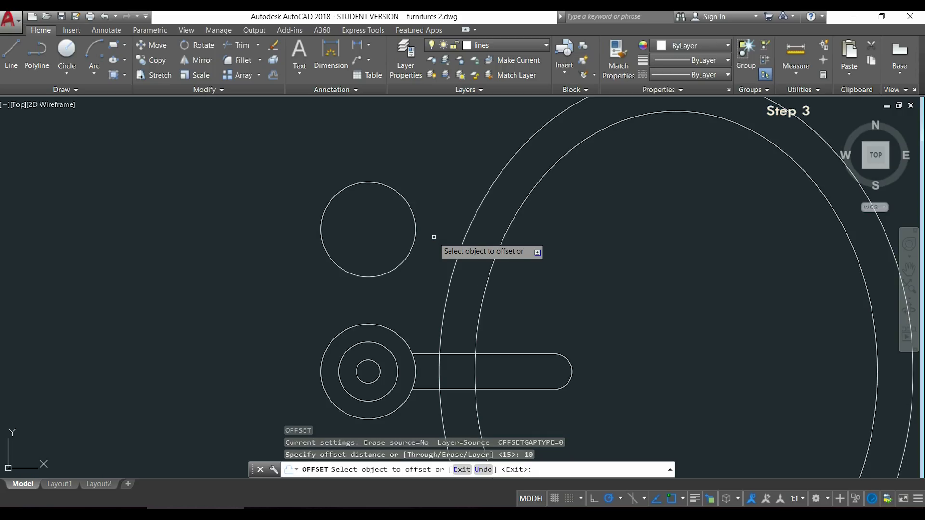
pyautogui.click(387, 273)
pyautogui.click(383, 255)
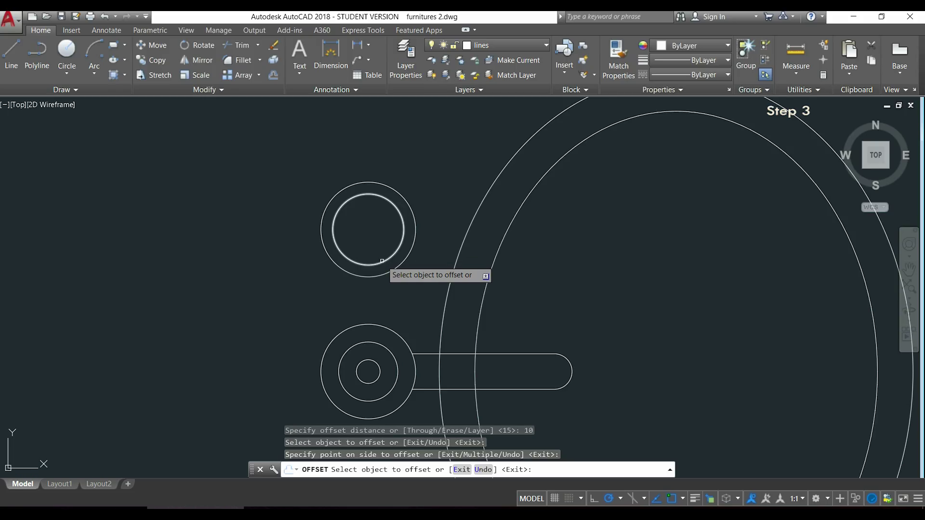
# Offset the new inner circle of the upper group another 15 inward
pyautogui.click(382, 260)
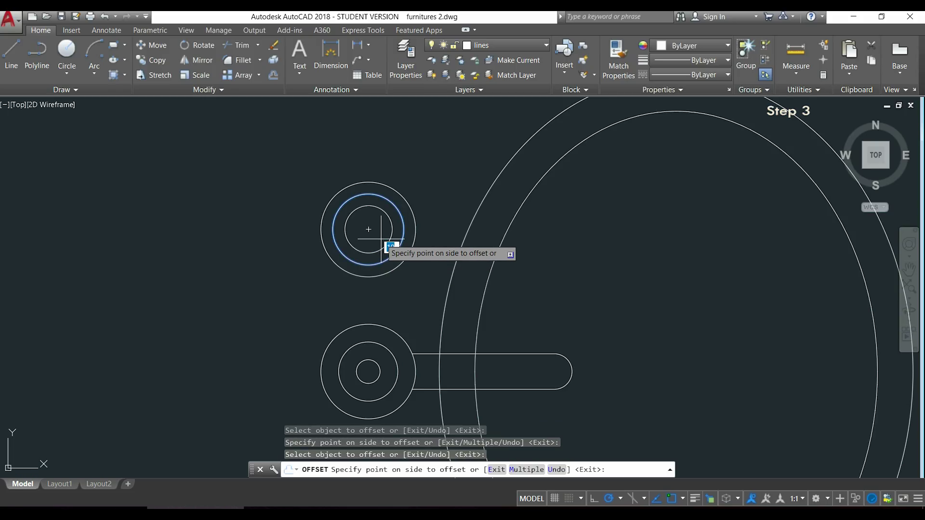
pyautogui.write('15')
pyautogui.press('Return')
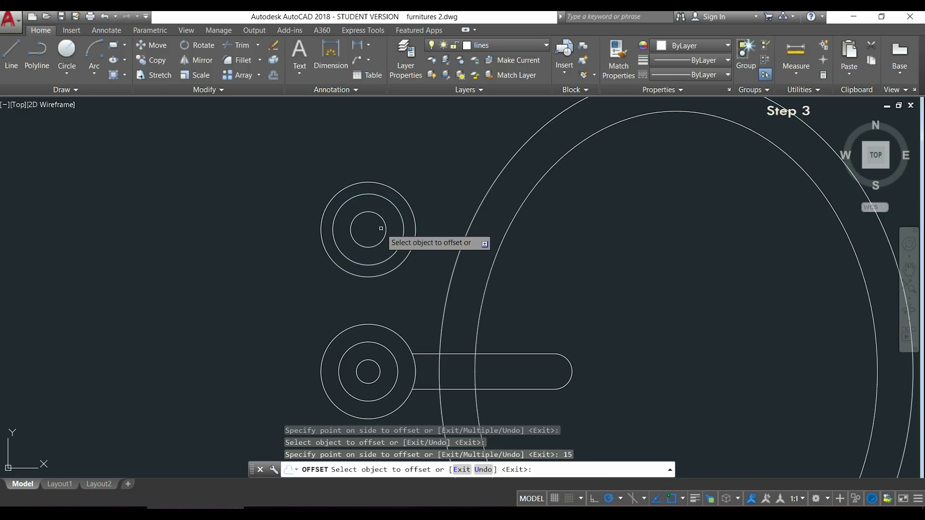
# Draw a circle of radius 8 centered on the right quadrant of the upper group's middle circle
pyautogui.moveTo(443, 219); pyautogui.dragTo(397, 185, button='middle')
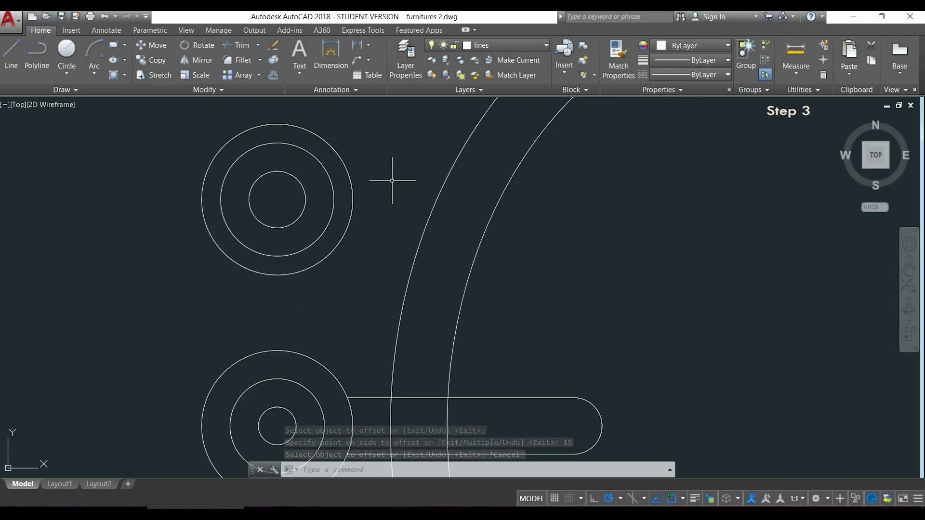
pyautogui.scroll(2, 378, 182)
pyautogui.moveTo(378, 182); pyautogui.dragTo(535, 217, button='middle')
pyautogui.scroll(-1, 549, 207)
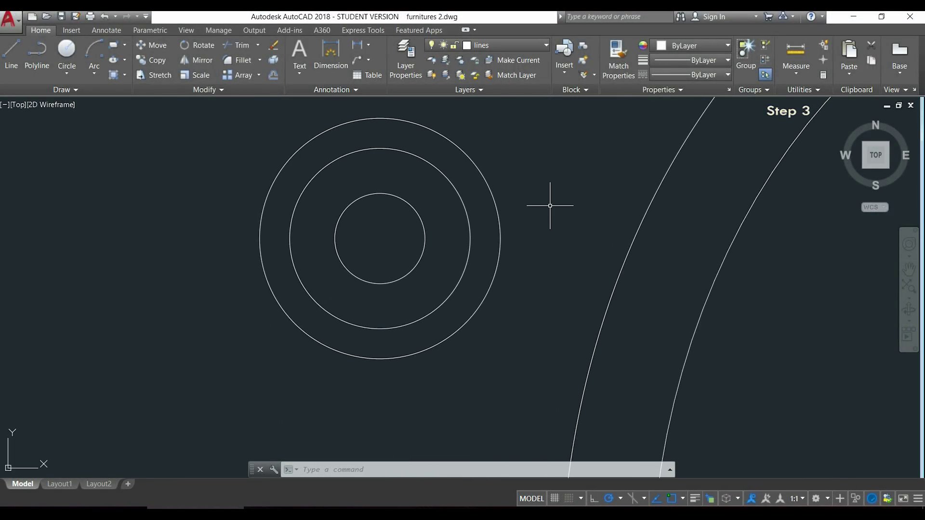
pyautogui.write('C')
pyautogui.press('Return')
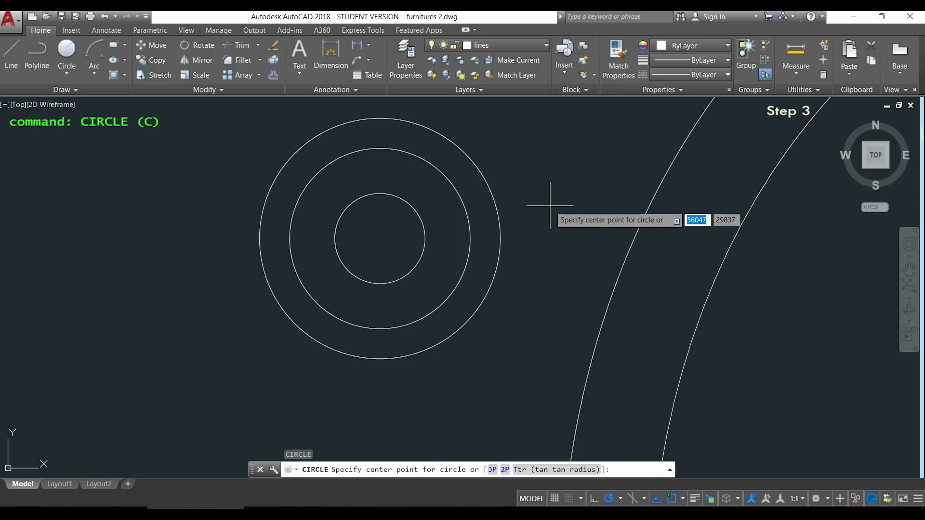
pyautogui.click(470, 238)
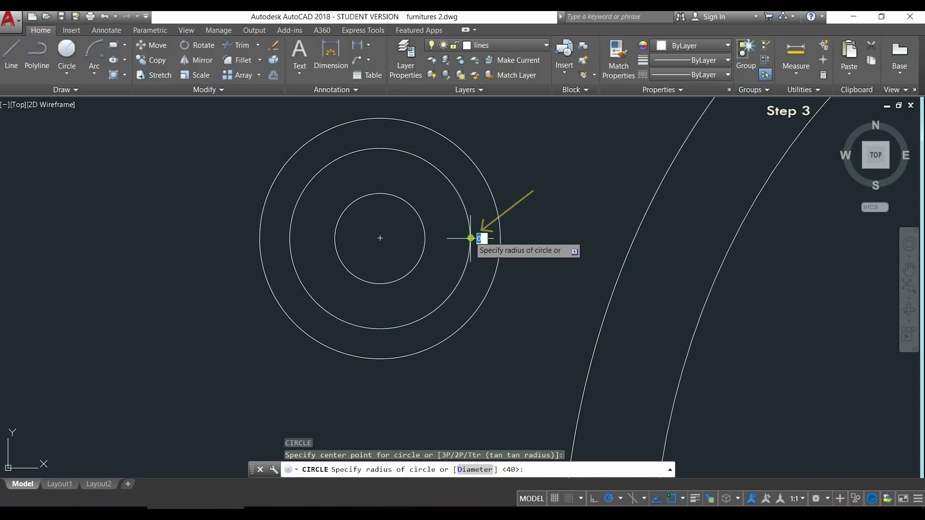
pyautogui.write('8')
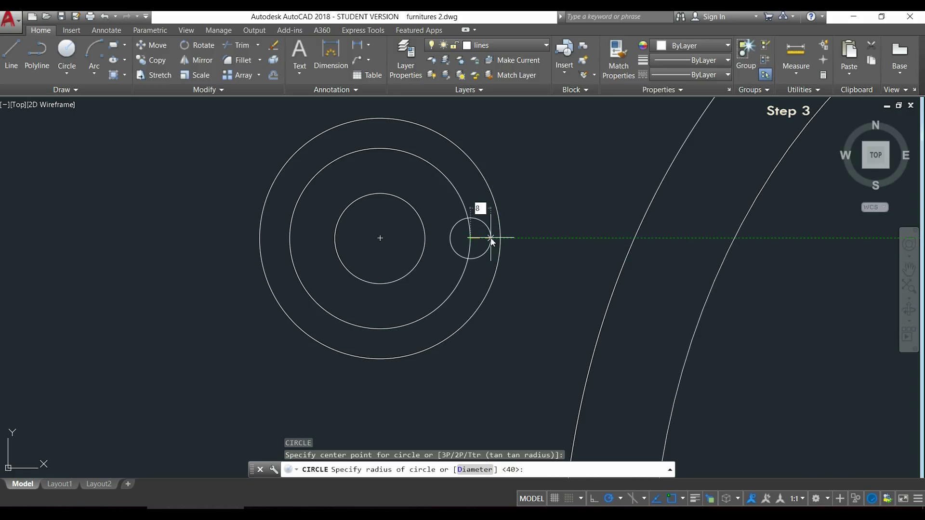
pyautogui.press('Return')
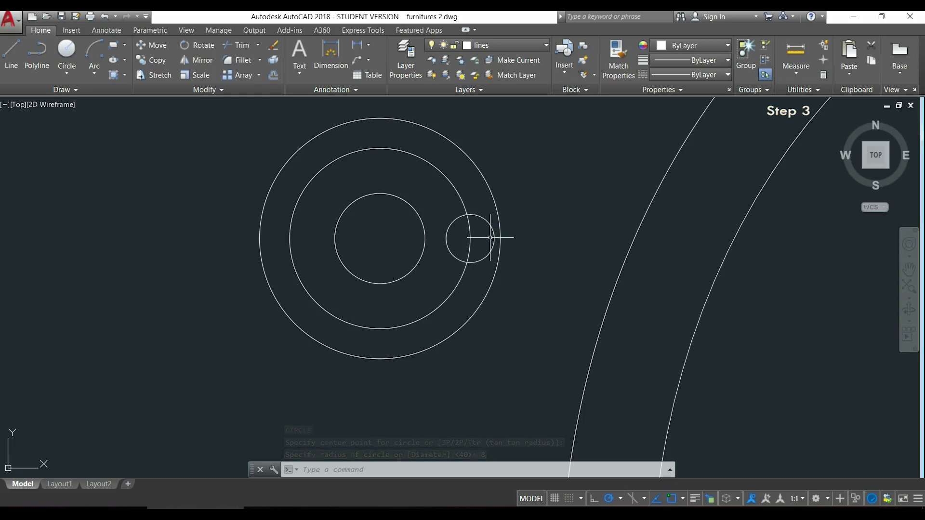
# Draw a line from the left quadrant of the radius 8 circle to the right quadrant of the innermost circle
pyautogui.write('L')
pyautogui.press('Return')
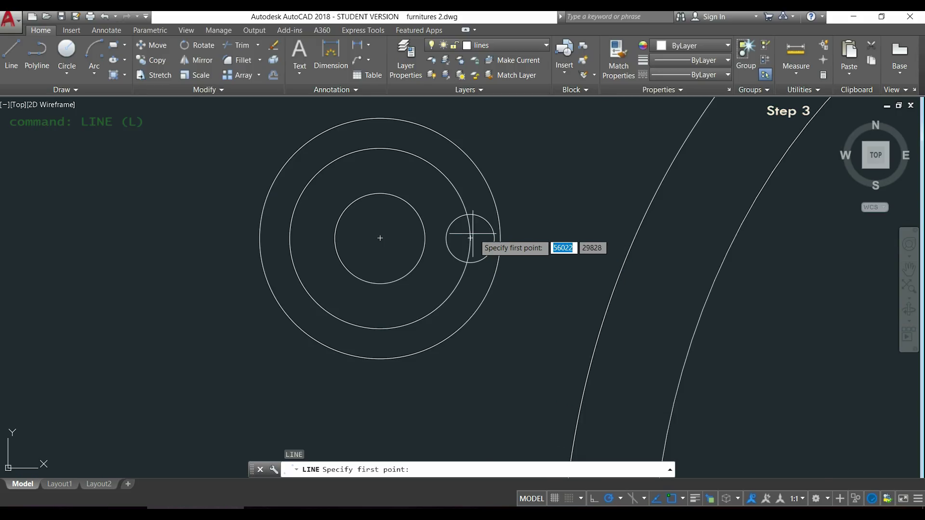
pyautogui.scroll(4, 463, 241)
pyautogui.click(433, 243)
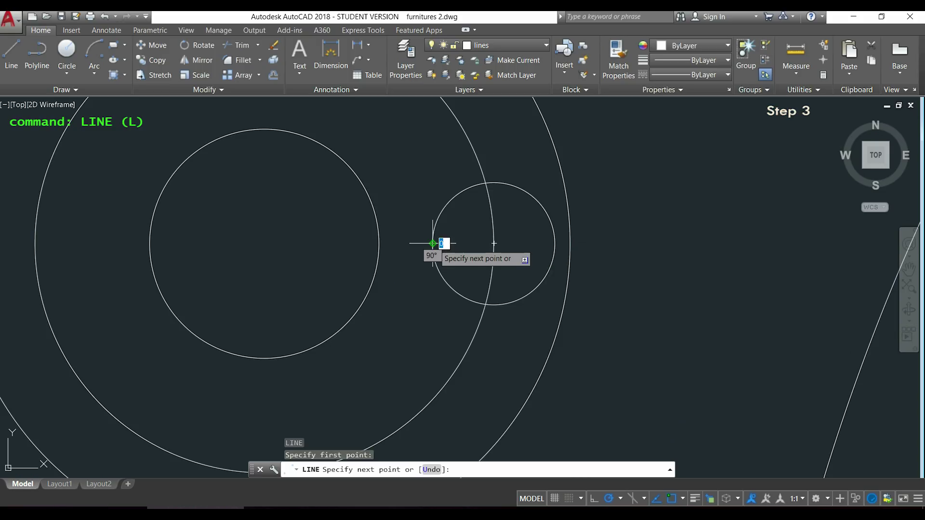
pyautogui.click(379, 243)
pyautogui.press('Escape')
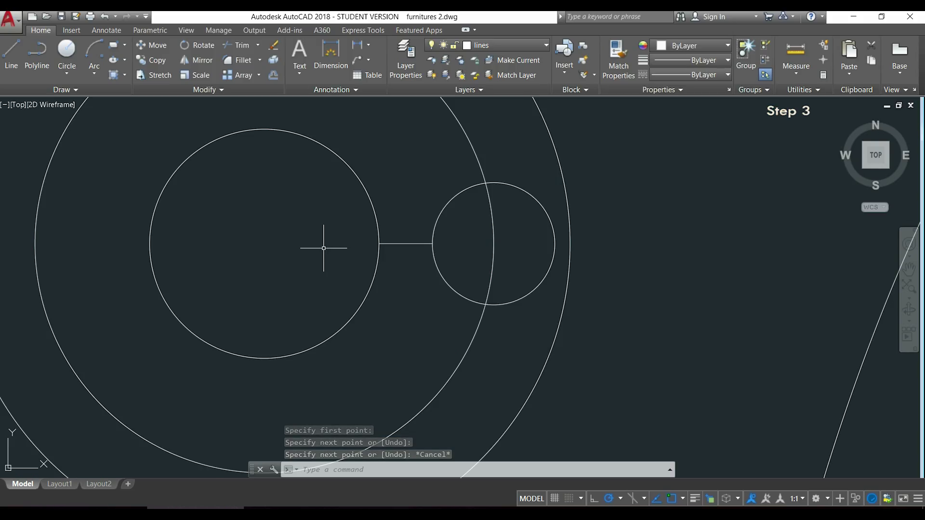
# Offset the short connecting line 5 upward
pyautogui.write('o')
pyautogui.press('Return')
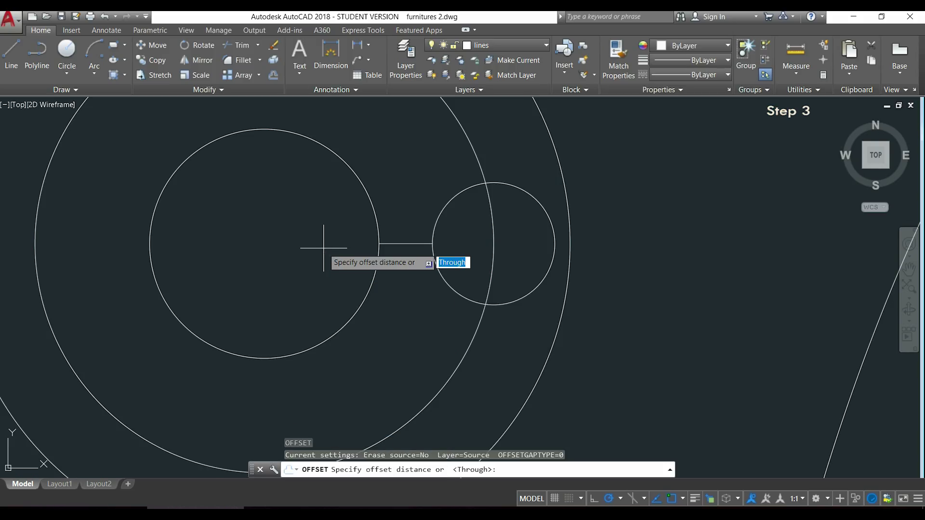
pyautogui.write('5')
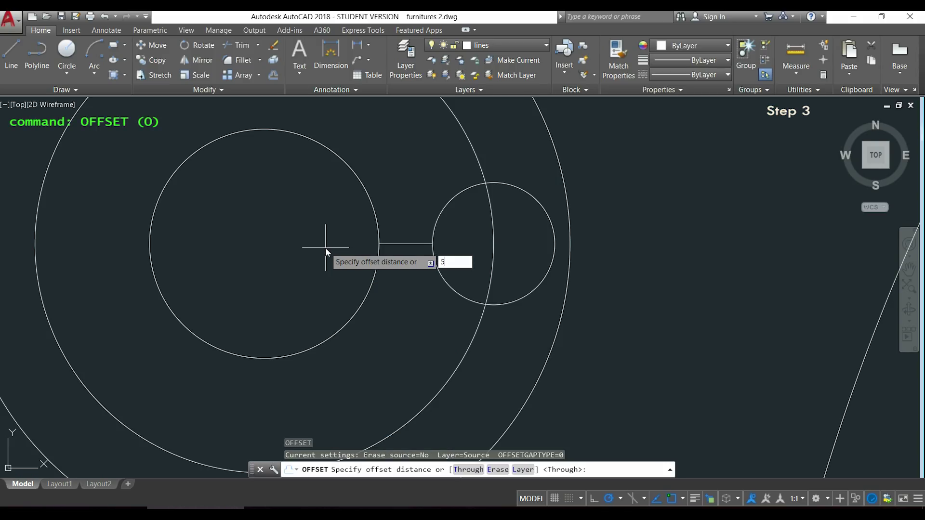
pyautogui.press('Return')
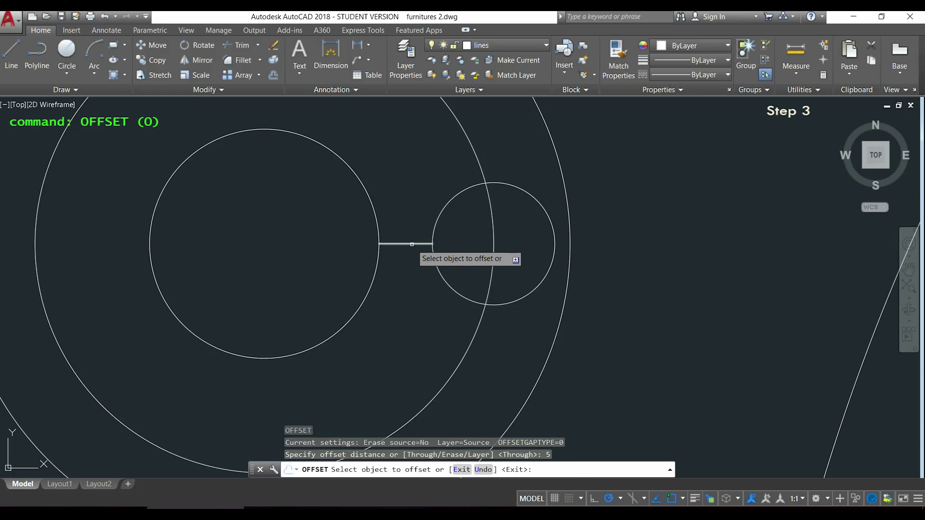
pyautogui.click(411, 243)
pyautogui.click(412, 212)
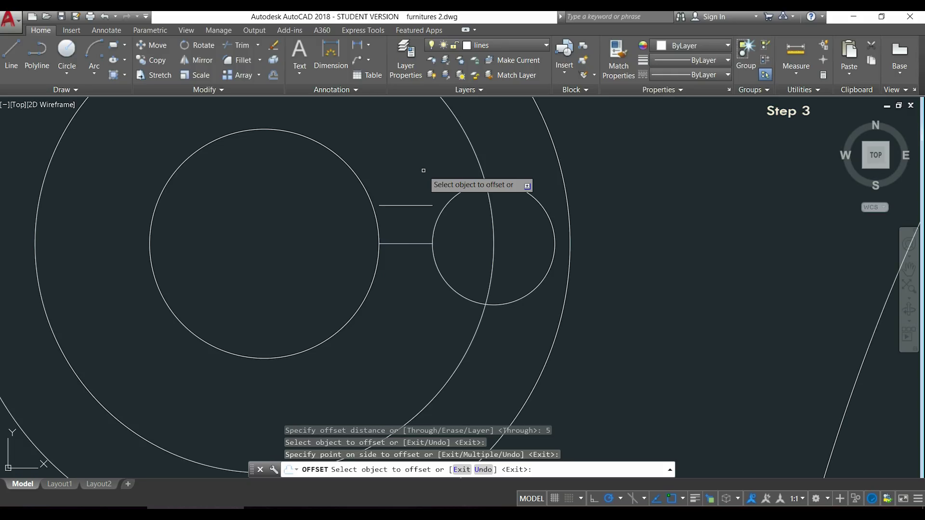
pyautogui.hotkey('ctrl', 'z')
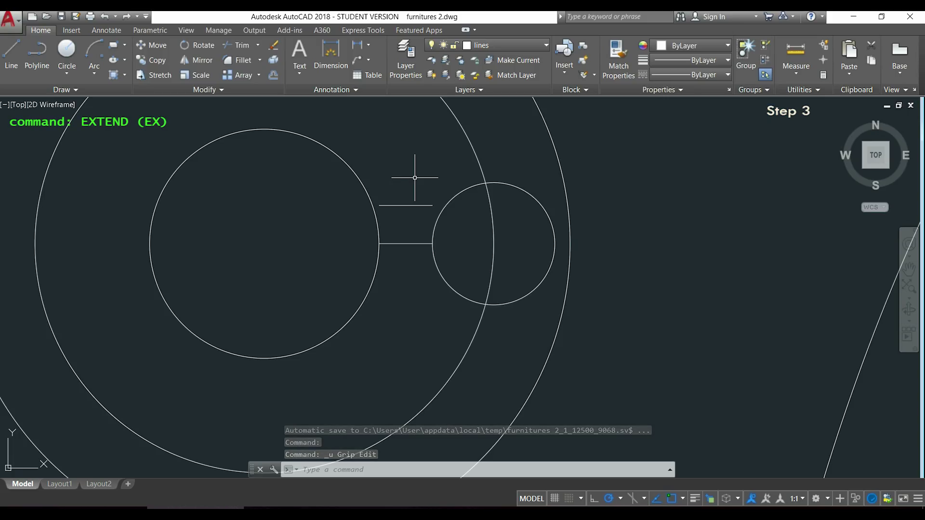
# Extend the upper connecting line to the innermost circle and the radius 8 circle, using both circles as boundary edges
pyautogui.write('ex')
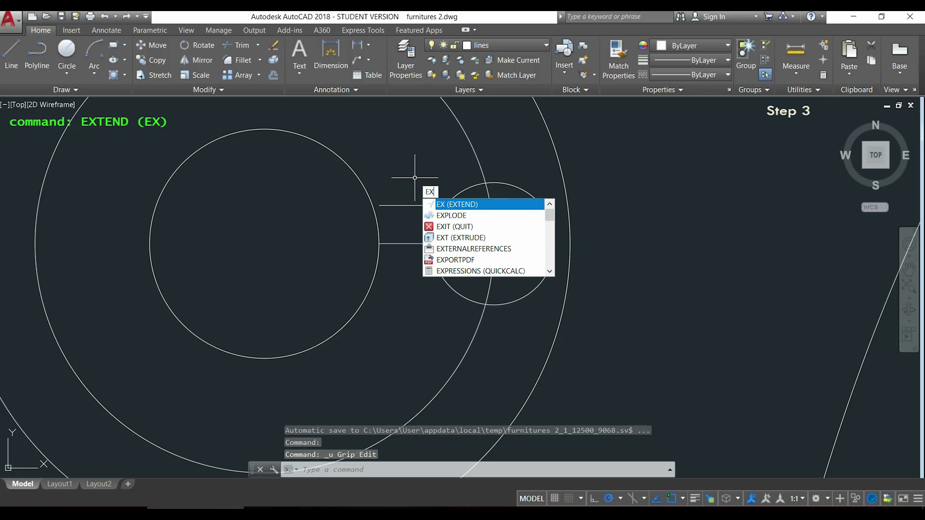
pyautogui.press('Return')
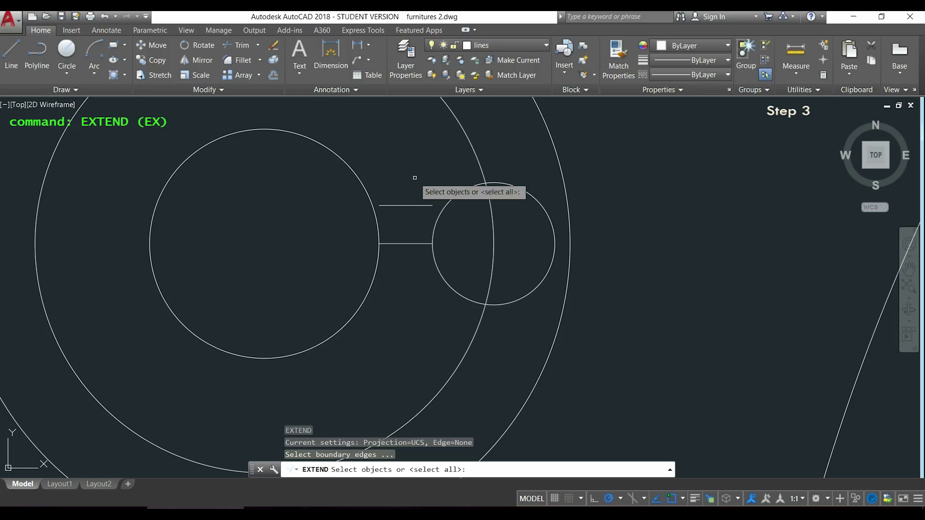
pyautogui.click(446, 203)
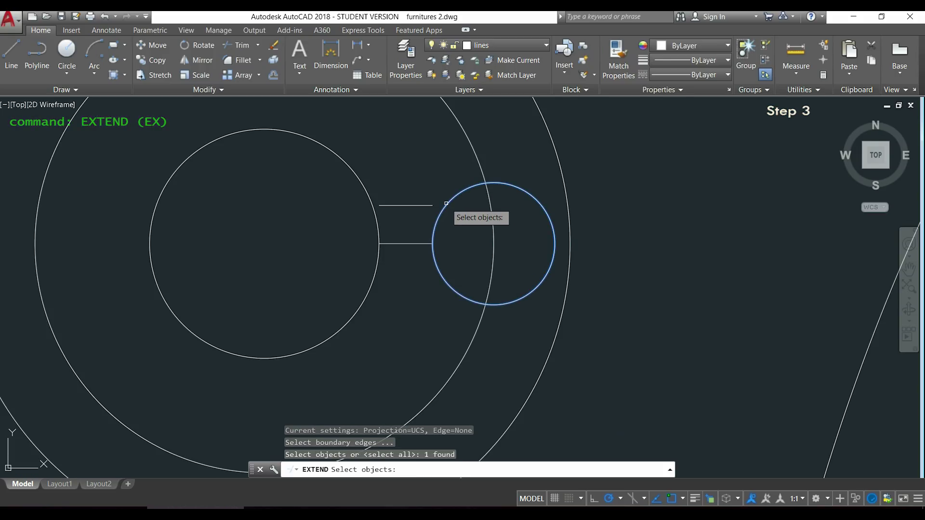
pyautogui.click(376, 223)
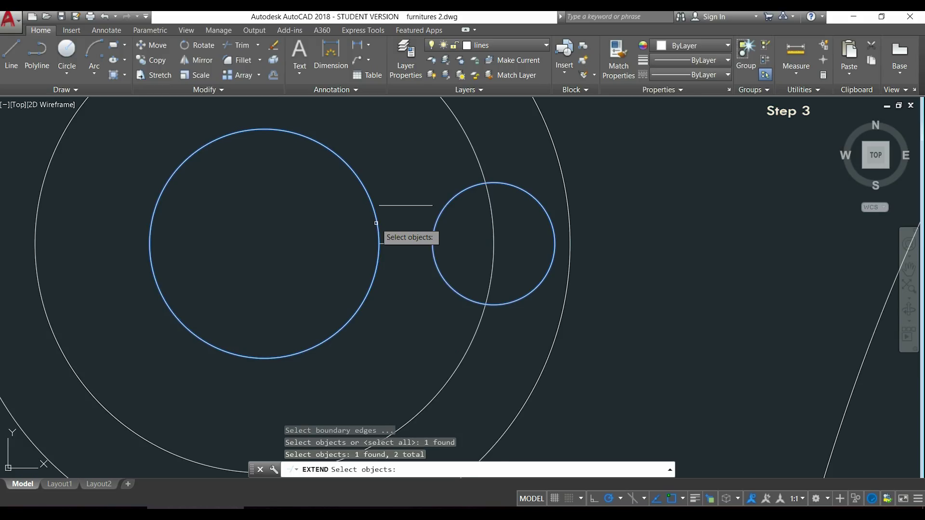
pyautogui.press('Return')
pyautogui.click(408, 205)
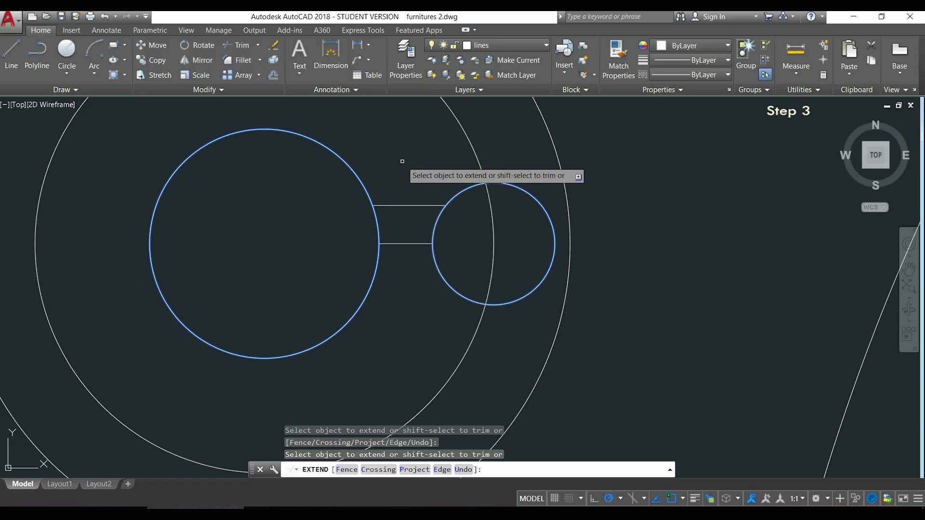
pyautogui.press('Escape')
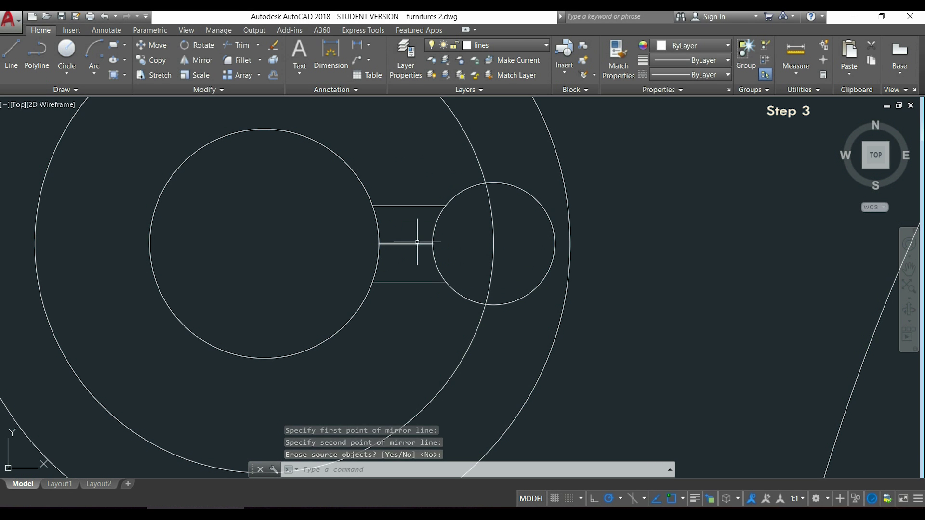
# Delete the middle connecting line between the innermost circle and the radius 8 circle
pyautogui.click(417, 243)
pyautogui.press('Delete')
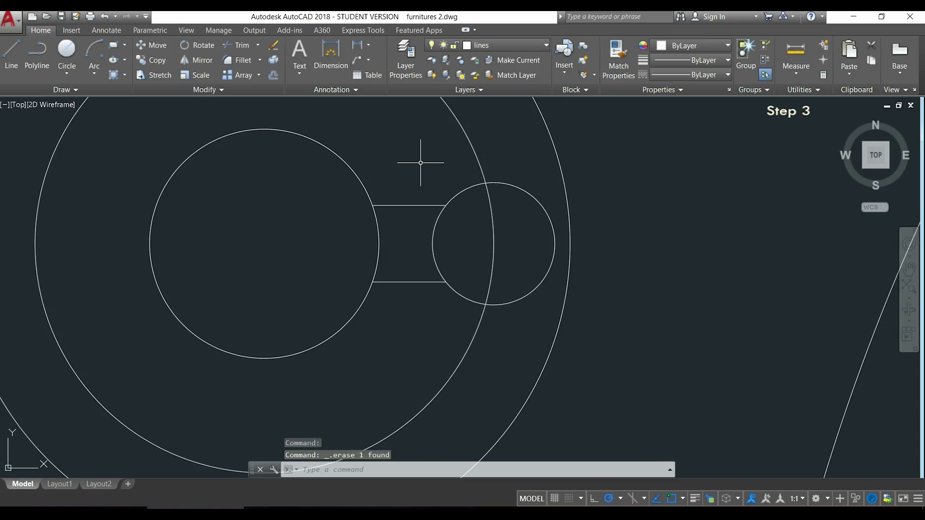
# Polar-array the radius 8 circle and its two connecting lines around the knob's centre with 4 items filling 360 degrees
pyautogui.scroll(-3, 420, 163)
pyautogui.moveTo(389, 155); pyautogui.dragTo(472, 198, button='middle')
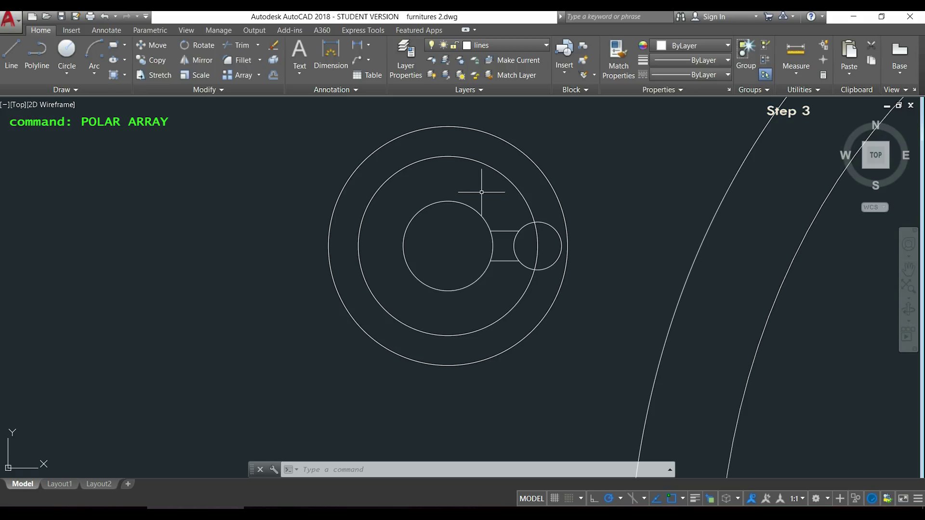
pyautogui.click(258, 76)
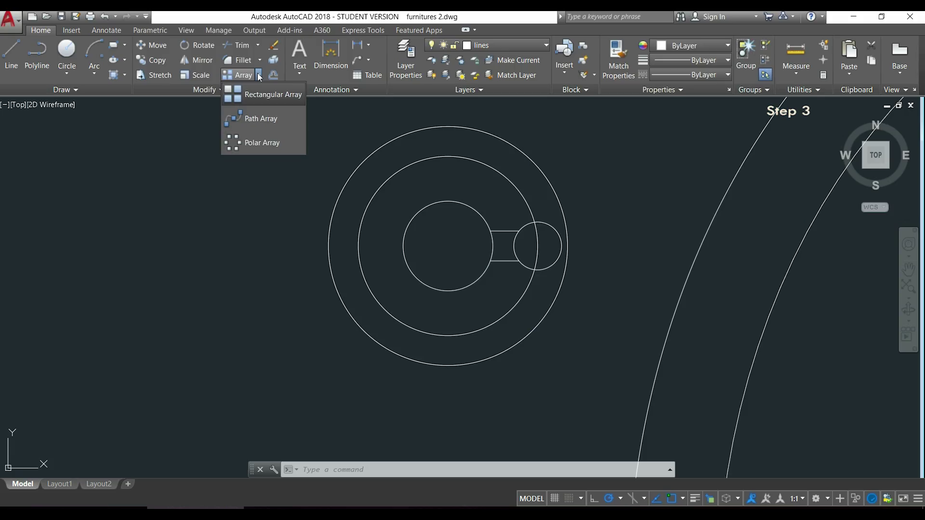
pyautogui.click(281, 143)
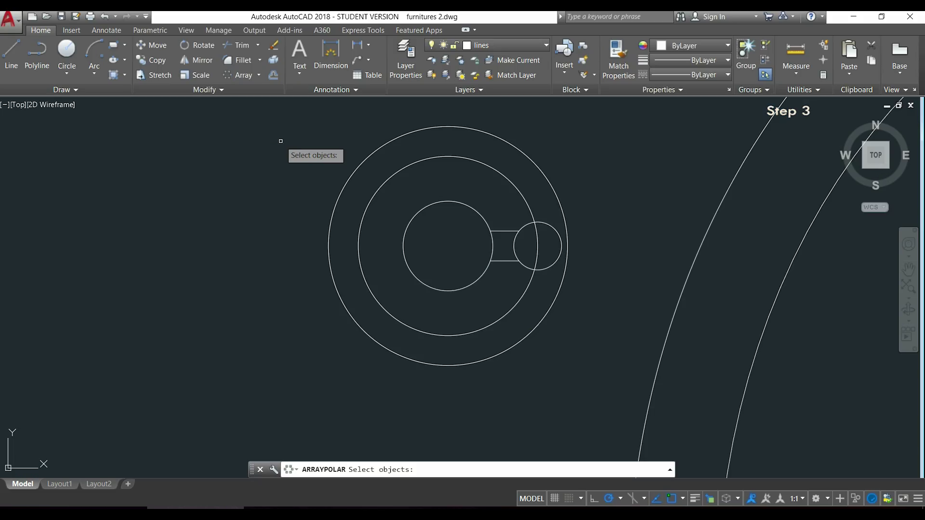
pyautogui.click(524, 275)
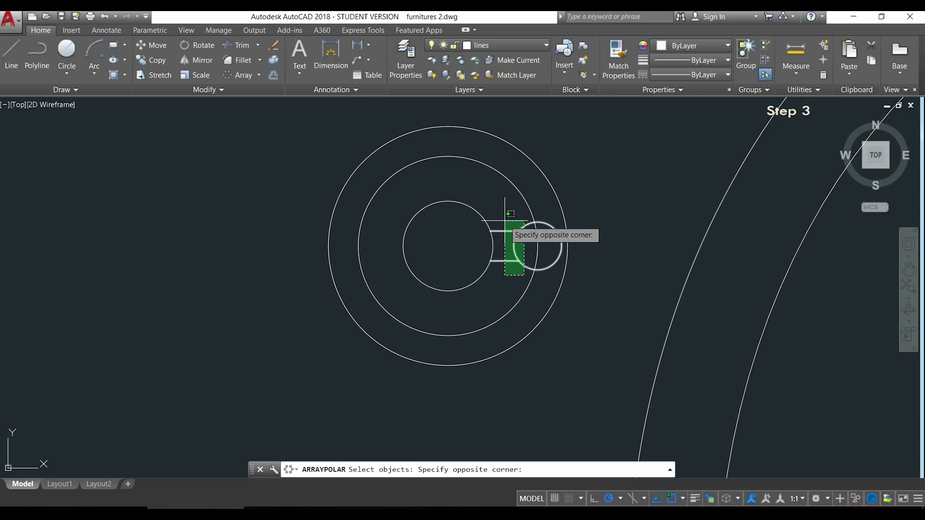
pyautogui.click(505, 221)
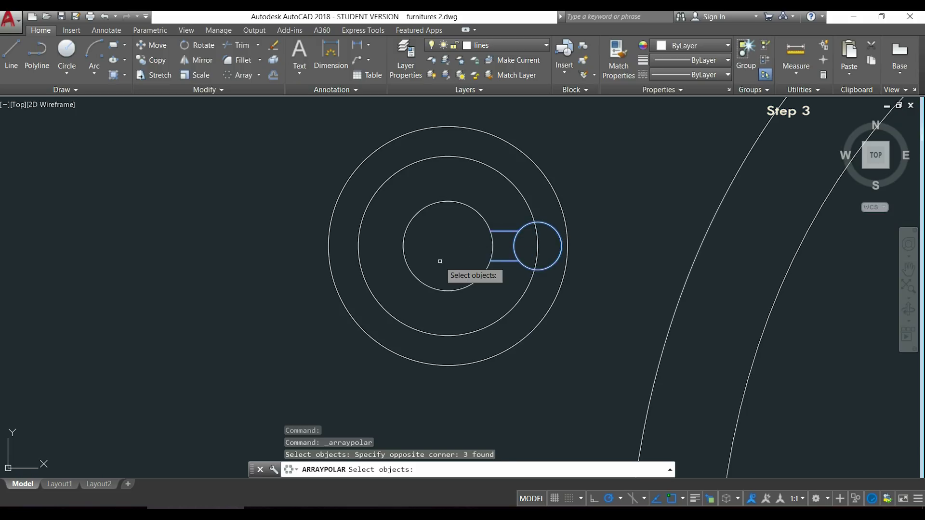
pyautogui.press('Return')
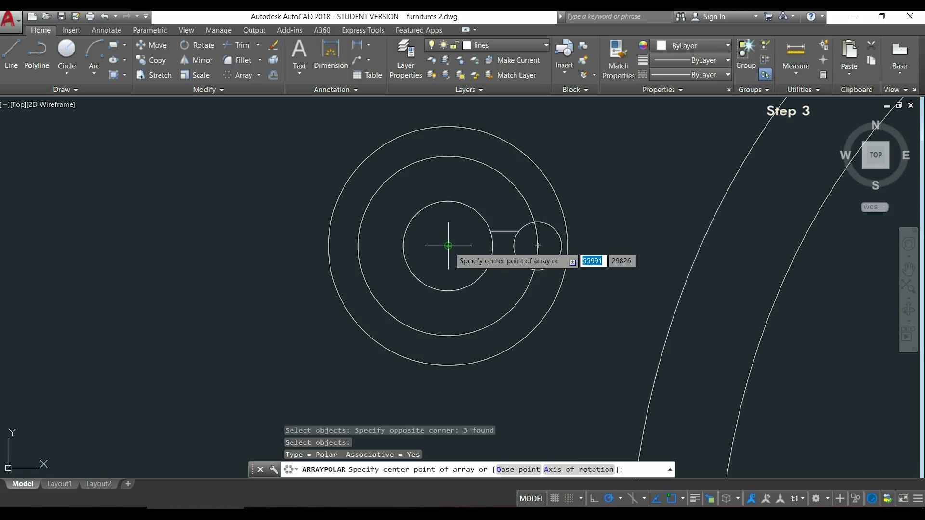
pyautogui.click(448, 246)
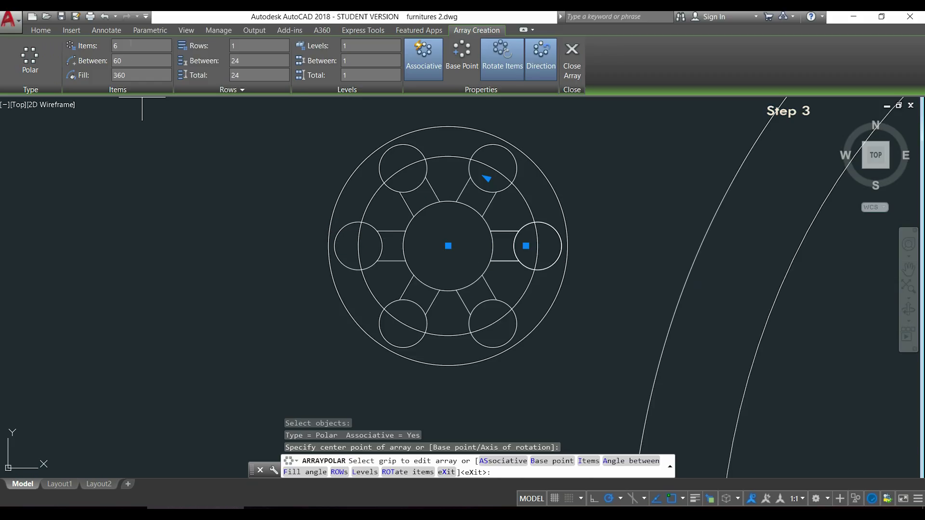
pyautogui.click(129, 47)
pyautogui.press('Return')
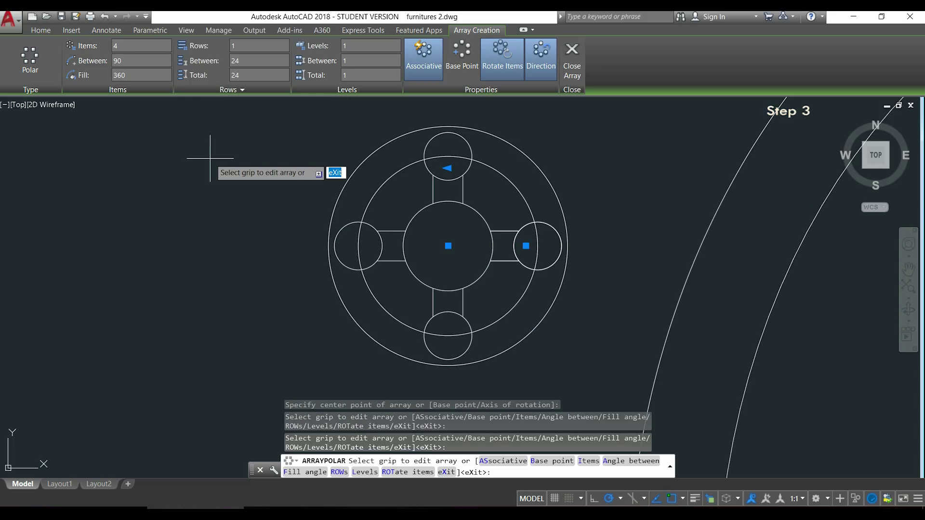
pyautogui.press('Escape')
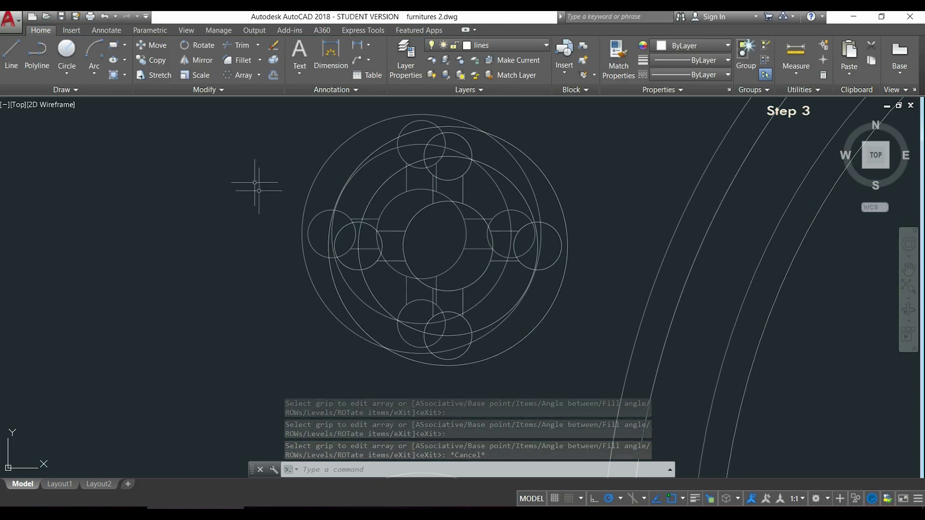
# Trim away the portions of the knob's middle ring circle that lie inside the four small spoke circles
pyautogui.write('TR')
pyautogui.press('Return')
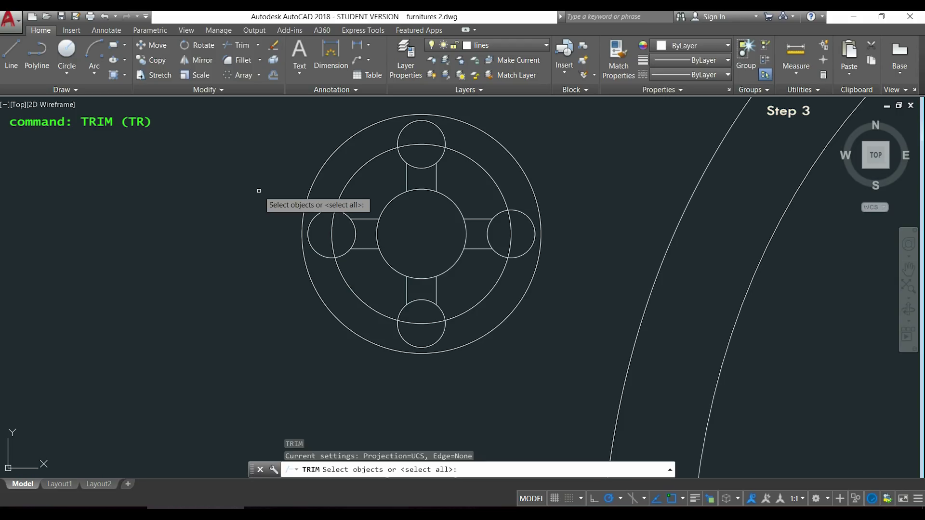
pyautogui.click(559, 343)
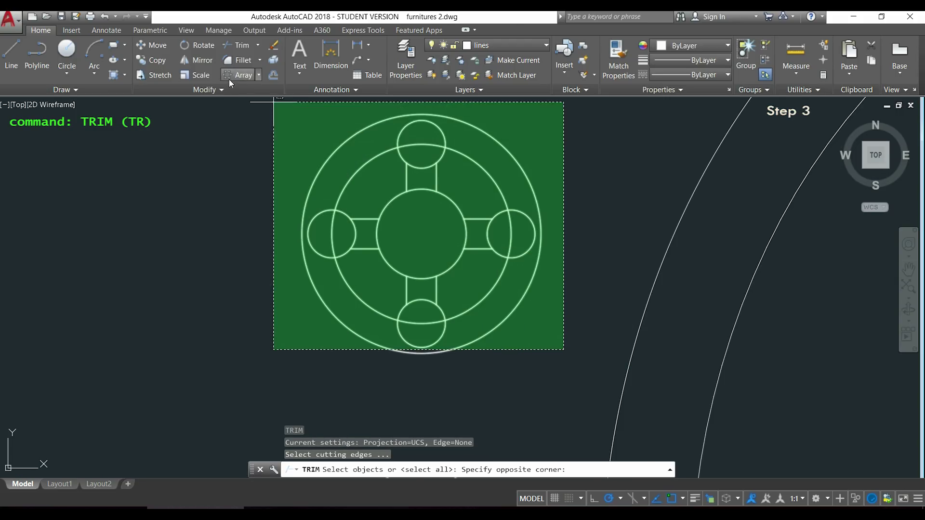
pyautogui.click(219, 111)
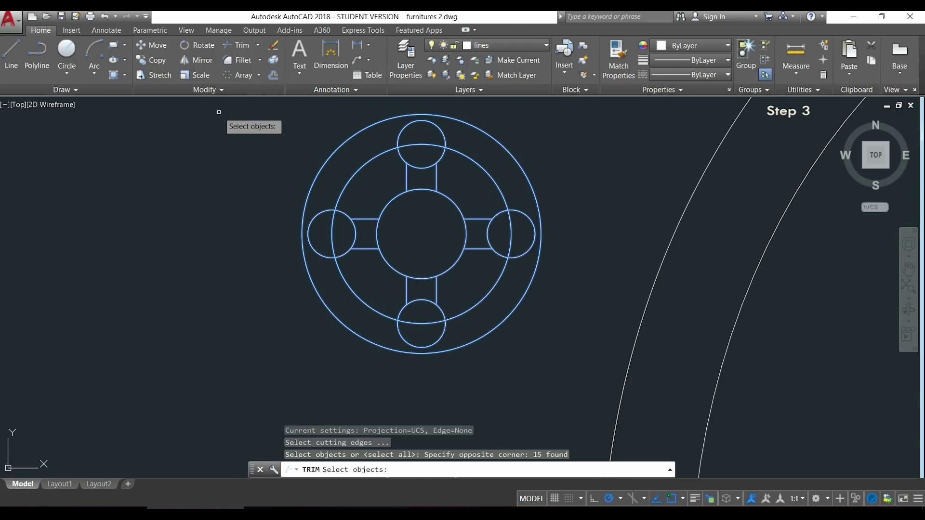
pyautogui.press('Return')
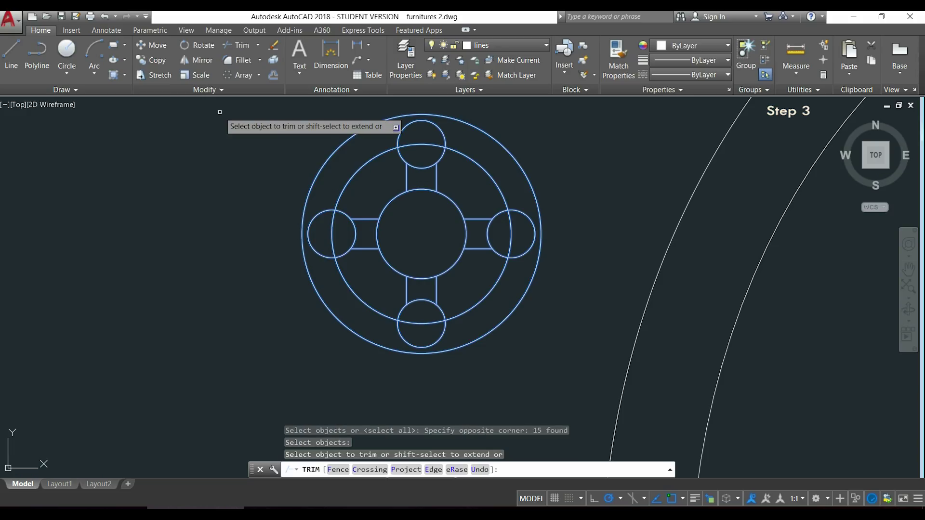
pyautogui.click(332, 231)
pyautogui.click(421, 146)
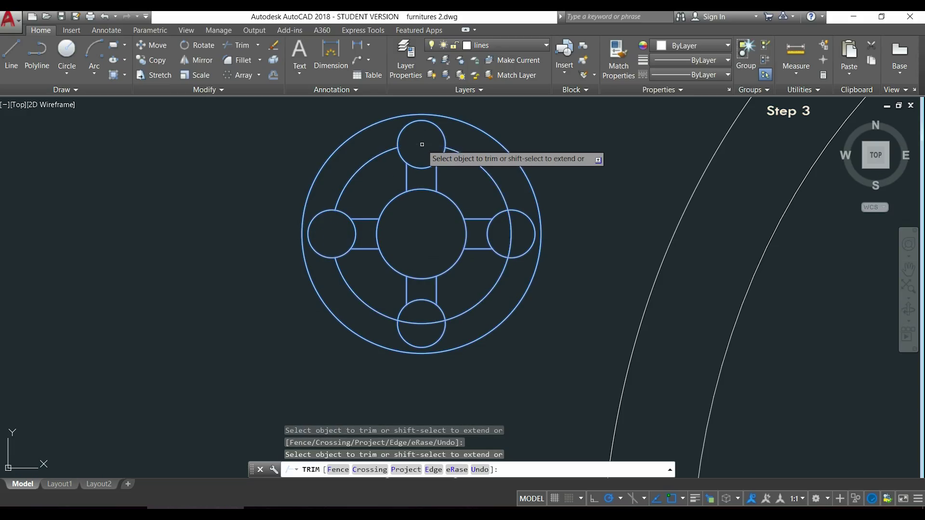
pyautogui.click(538, 235)
pyautogui.click(510, 234)
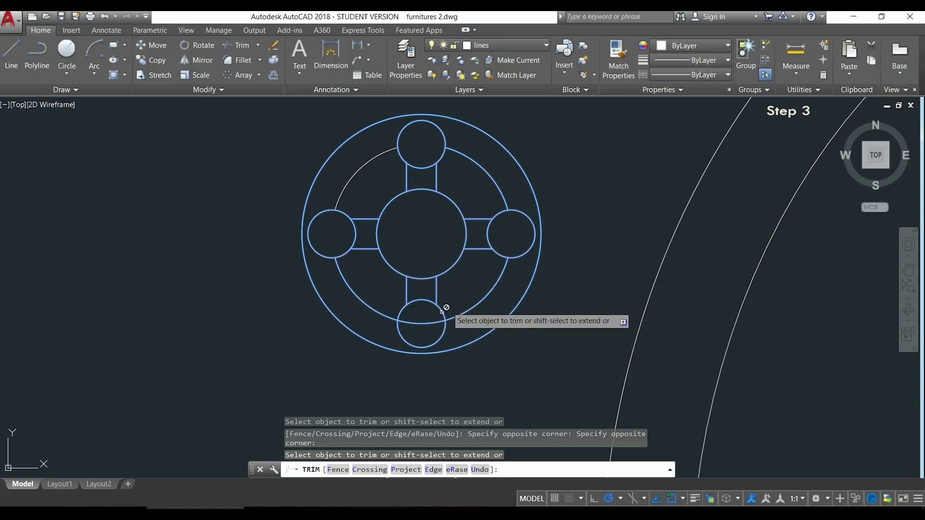
pyautogui.click(422, 332)
pyautogui.click(414, 314)
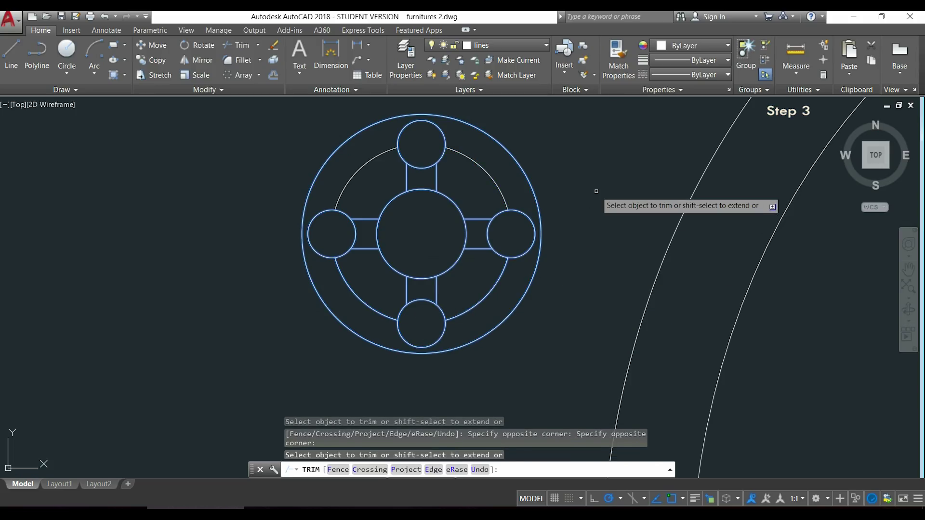
pyautogui.press('Return')
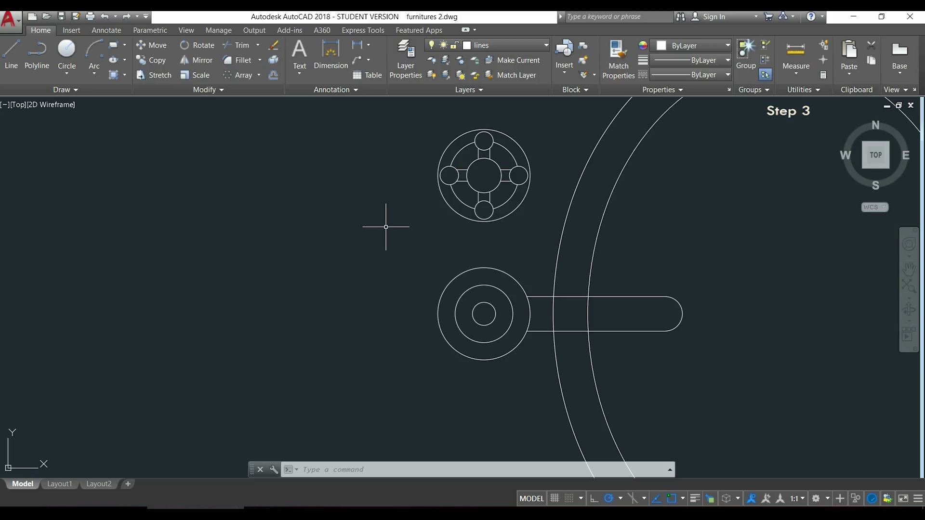
# Trim the segments of both ellipses and the spout base's outer circle that cross between the spout's two edges
pyautogui.write('tr')
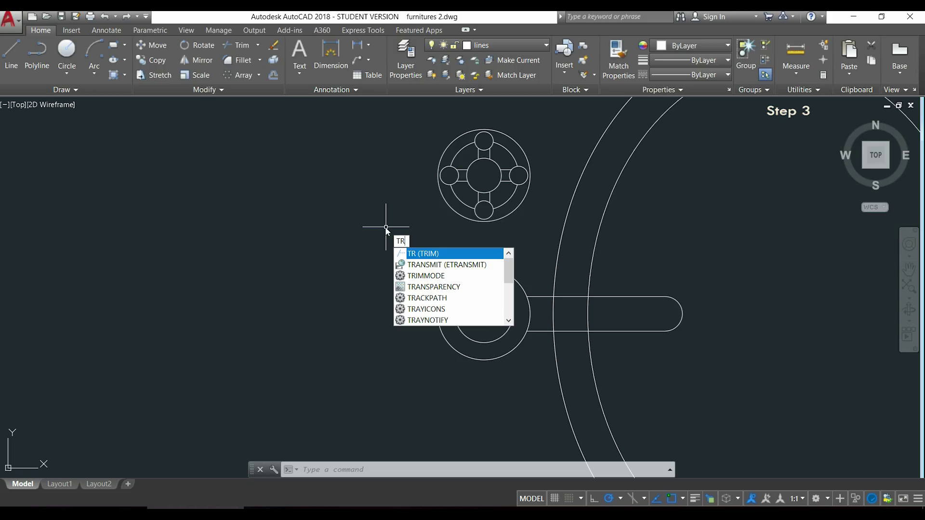
pyautogui.press('Return')
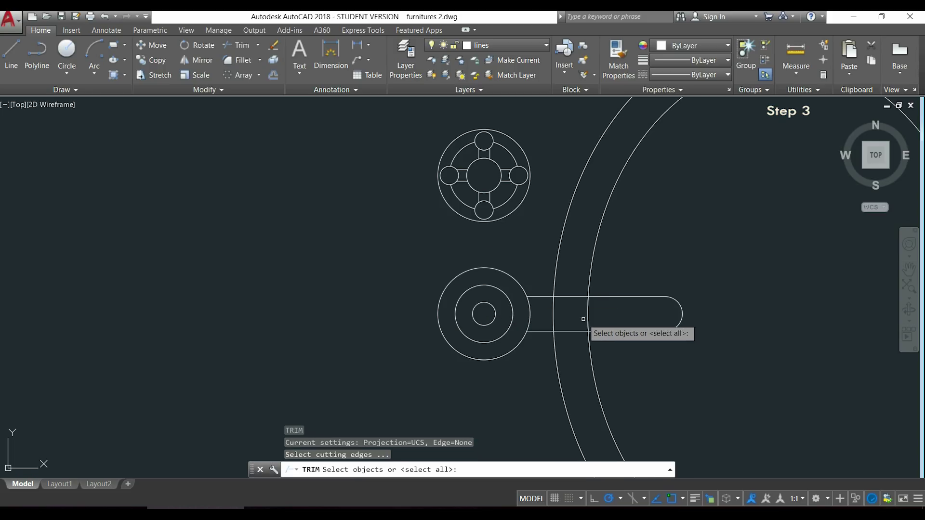
pyautogui.click(715, 363)
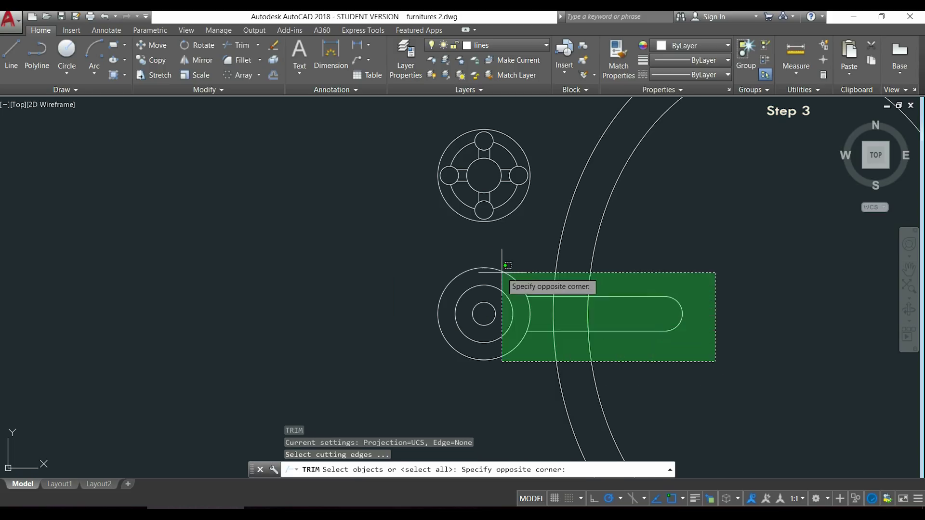
pyautogui.click(333, 241)
pyautogui.press('Return')
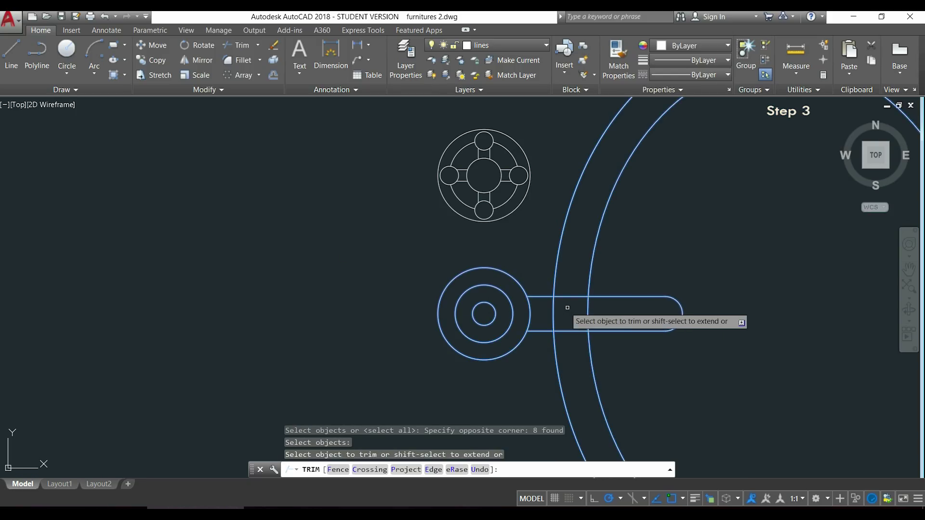
pyautogui.click(608, 318)
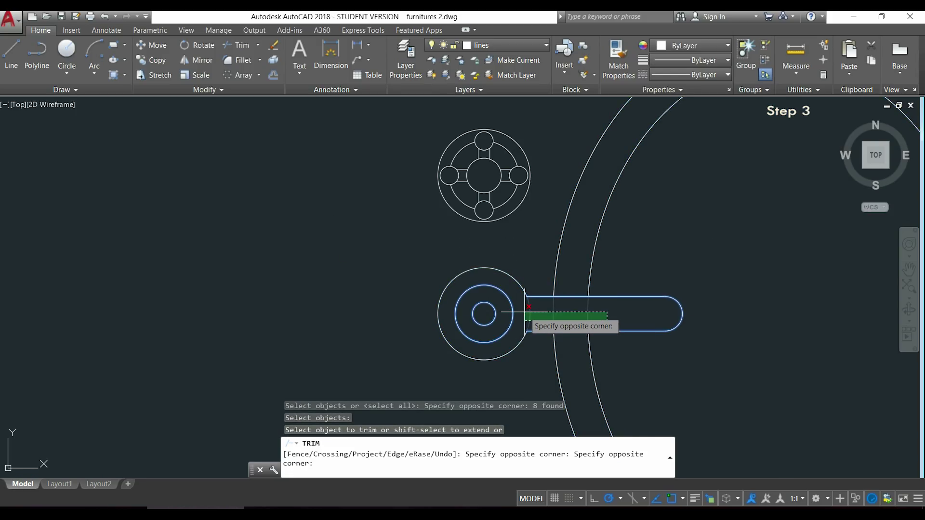
pyautogui.click(524, 312)
pyautogui.press('Return')
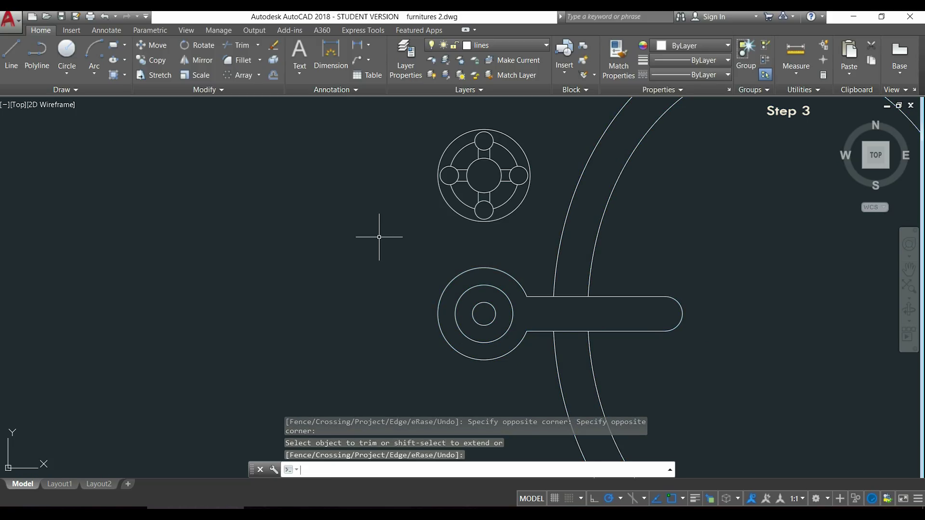
# Mirror the whole tap knob across the spout's horizontal centreline, starting at the spout base's centre and keeping the original
pyautogui.moveTo(409, 262)
pyautogui.mouseDown(button='middle')
pyautogui.moveTo(351, 210)
pyautogui.moveTo(318, 162)
pyautogui.moveTo(357, 216)
pyautogui.mouseUp(button='middle')
pyautogui.scroll(-2, 316, 154)
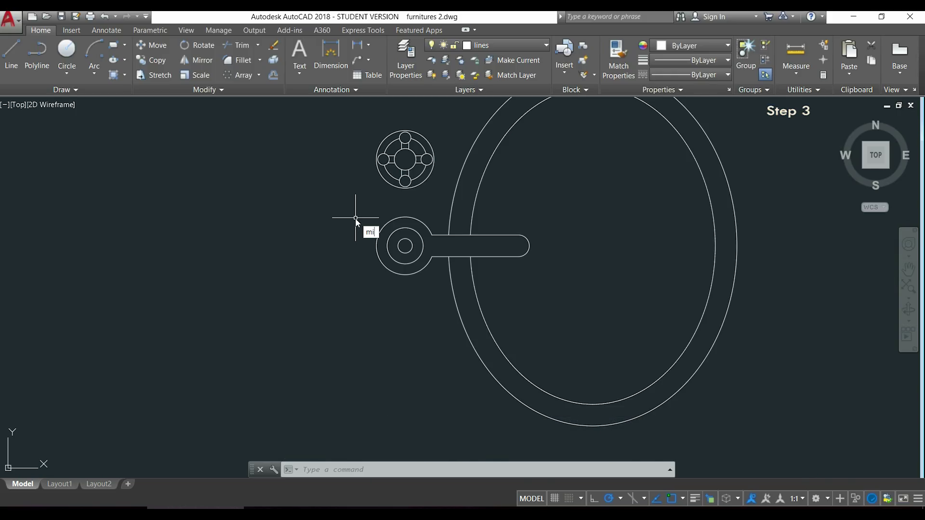
pyautogui.write('i')
pyautogui.press('Return')
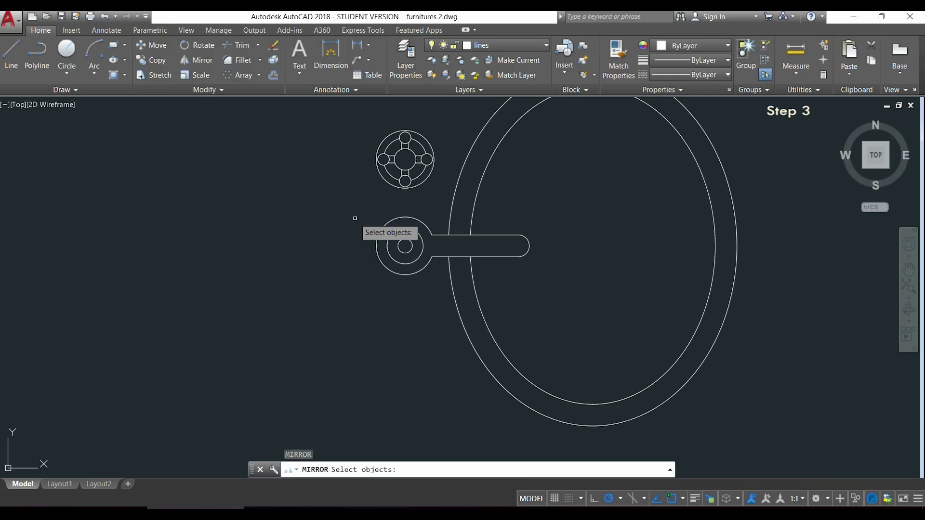
pyautogui.click(445, 192)
pyautogui.click(345, 123)
pyautogui.press('Return')
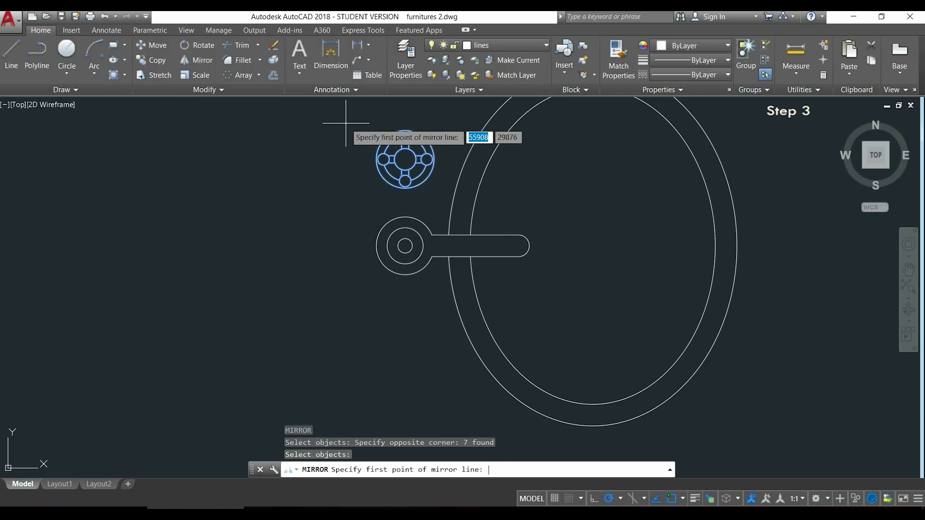
pyautogui.click(405, 246)
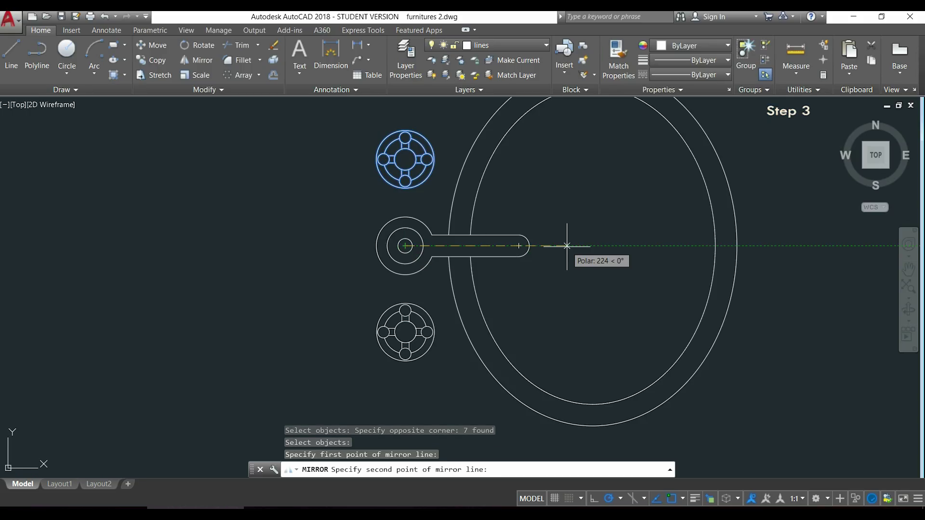
pyautogui.click(566, 246)
pyautogui.press('Return')
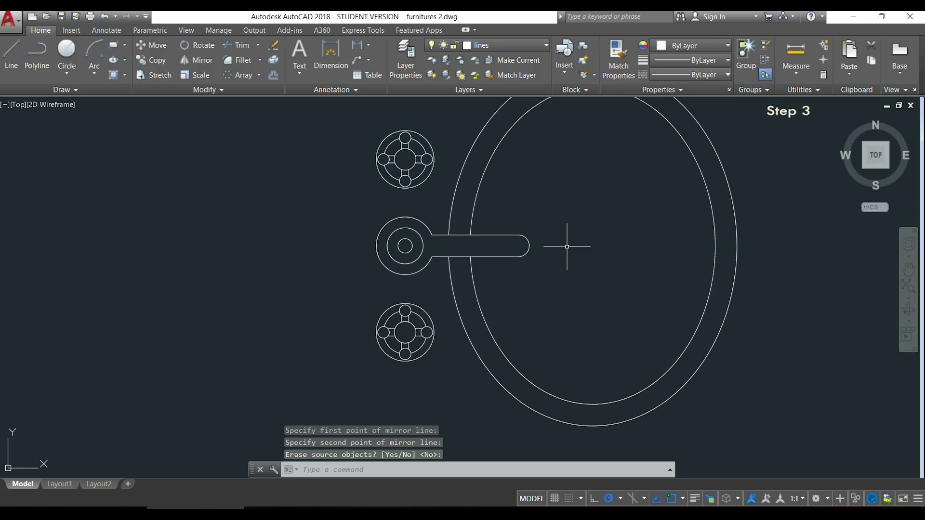
# Draw a vertical line 150 long downward from the bottom quadrant of the lower washbasin's outer ellipse
pyautogui.scroll(-4, 558, 246)
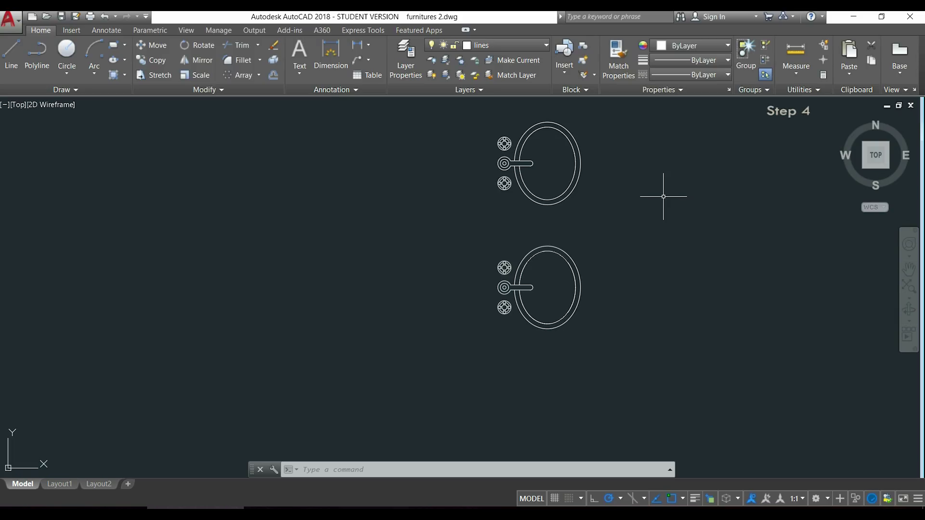
pyautogui.write('L')
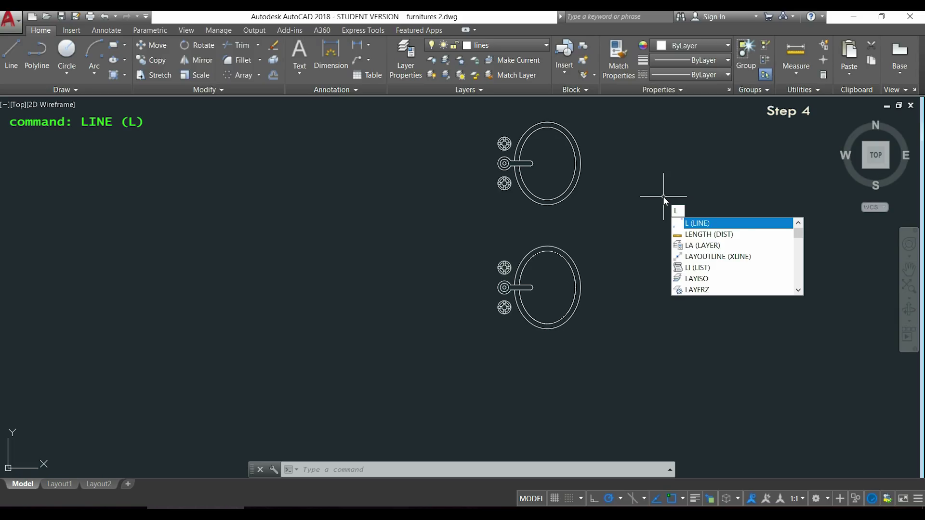
pyautogui.press('Return')
pyautogui.scroll(4, 639, 281)
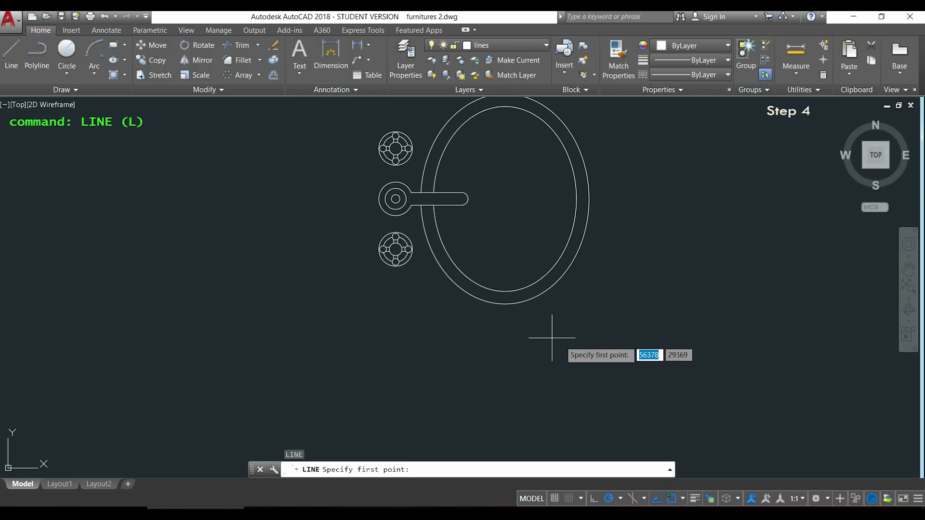
pyautogui.click(505, 304)
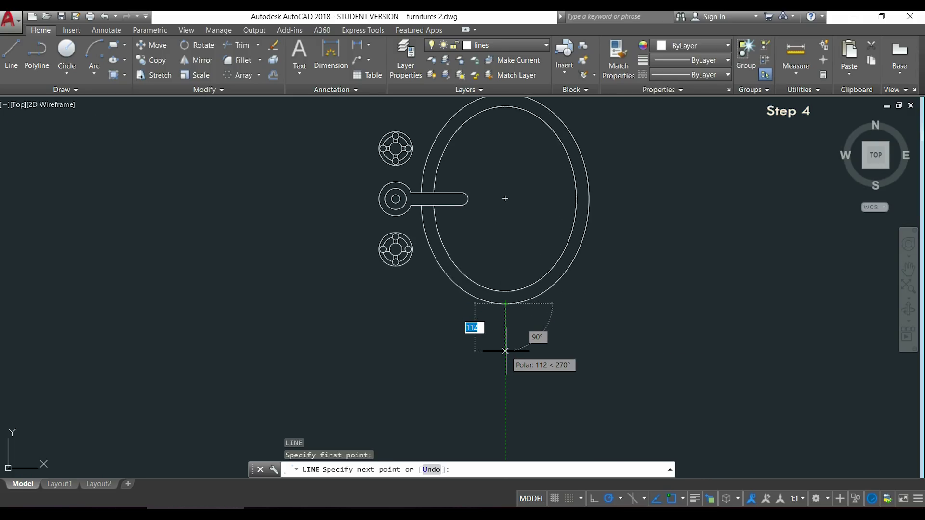
pyautogui.write('150')
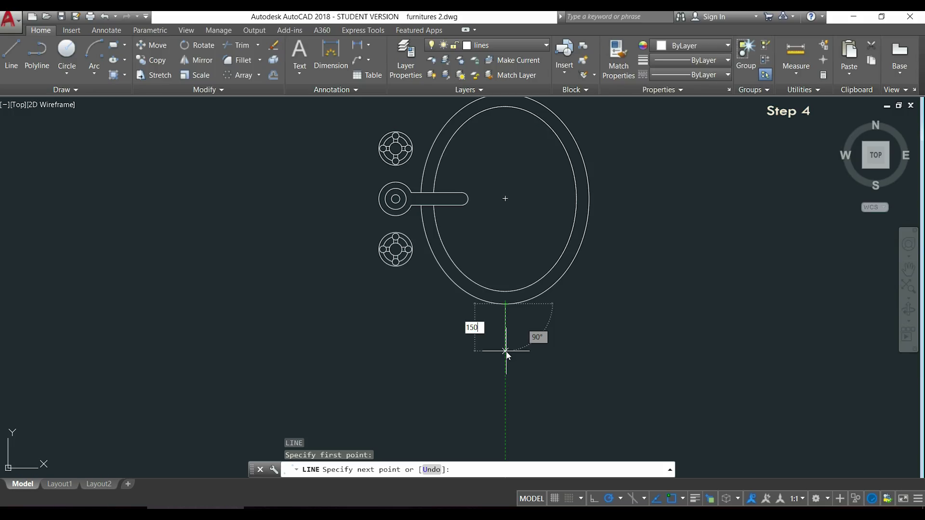
pyautogui.press('Return')
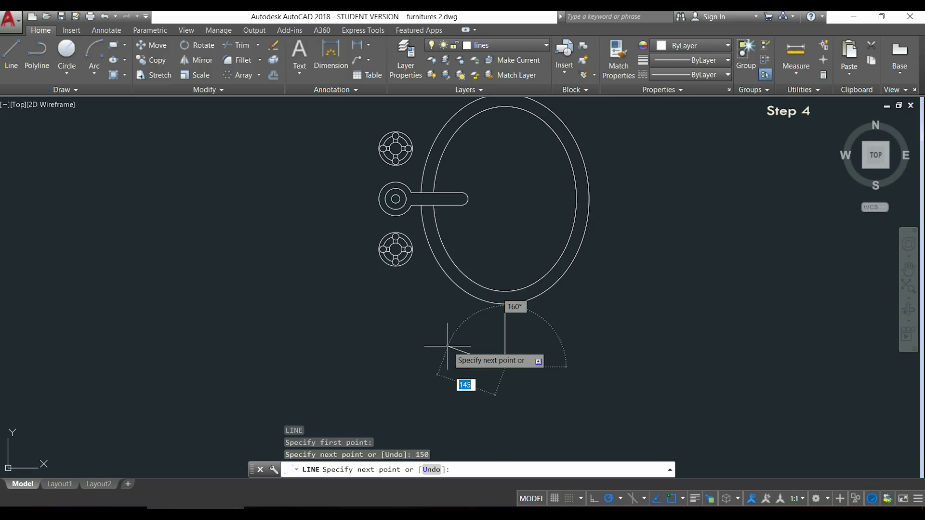
pyautogui.press('Escape')
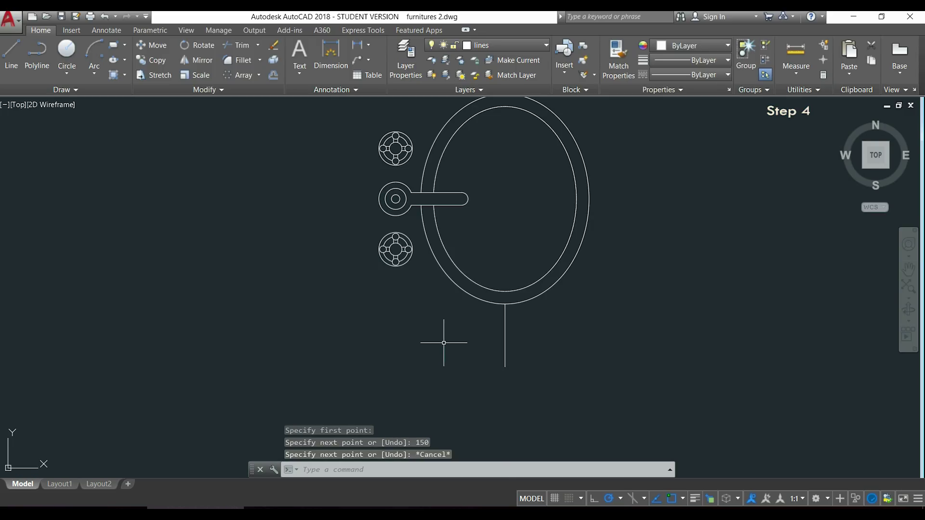
# Copy the vertical line from its lower endpoint to the top quadrant of the upper washbasin's outer ellipse
pyautogui.write('c')
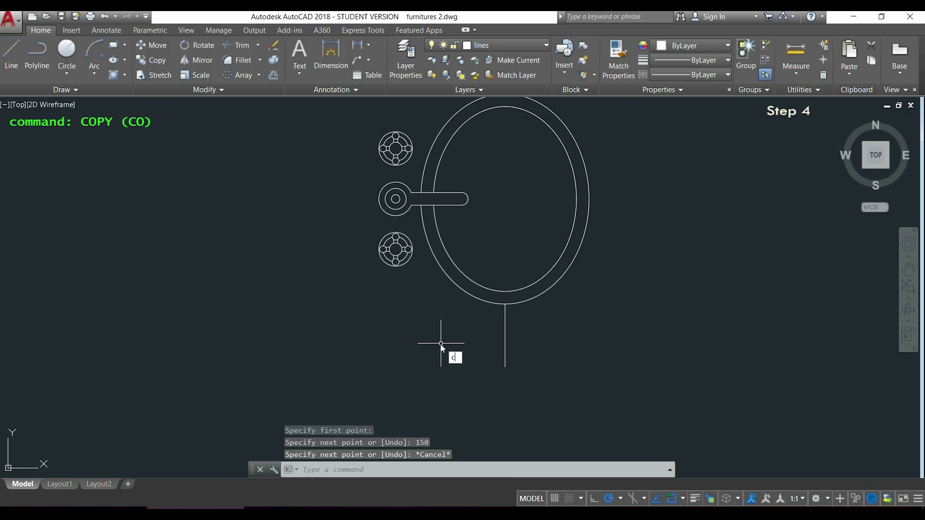
pyautogui.write('t o')
pyautogui.press('Return')
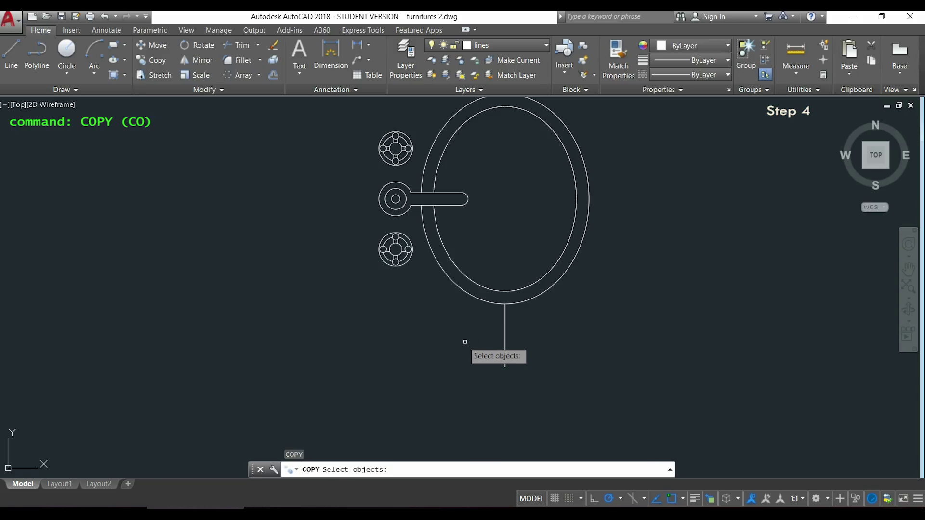
pyautogui.click(504, 325)
pyautogui.press('Return')
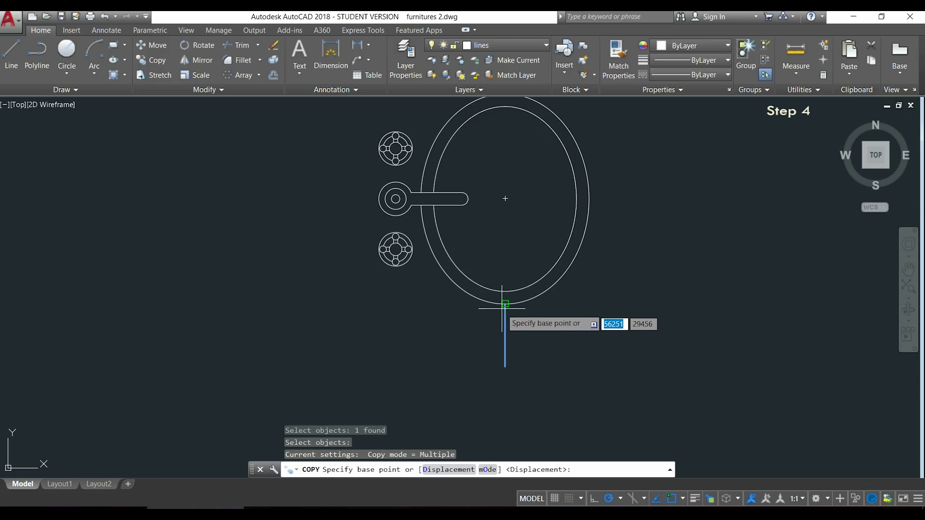
pyautogui.click(505, 367)
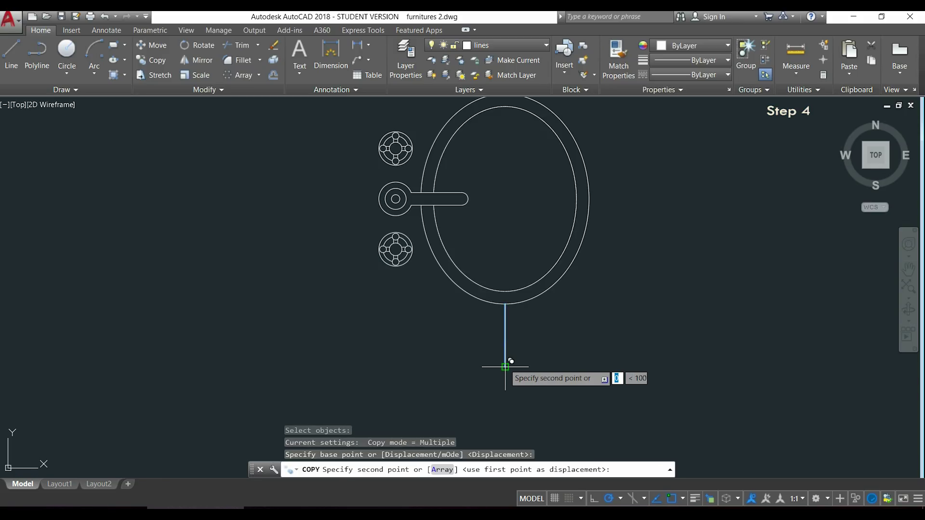
pyautogui.scroll(-5, 505, 366)
pyautogui.scroll(5, 504, 262)
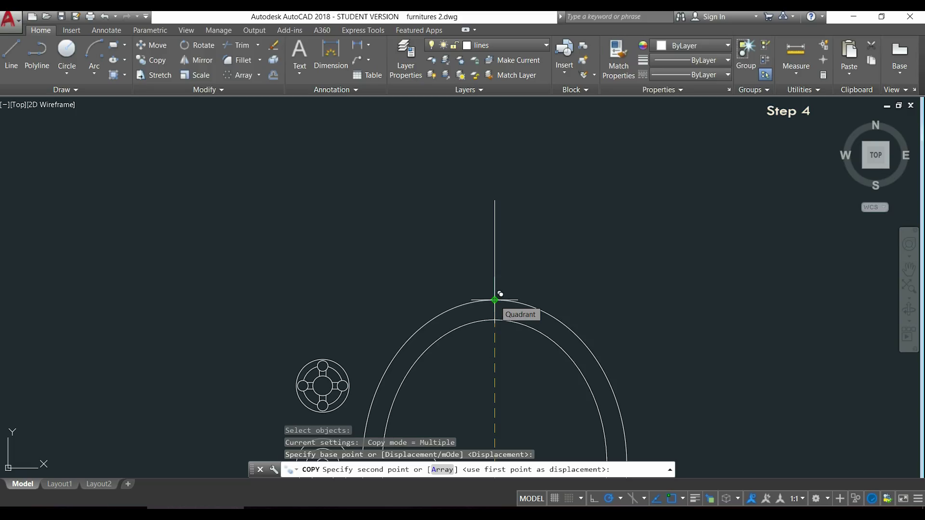
pyautogui.click(495, 299)
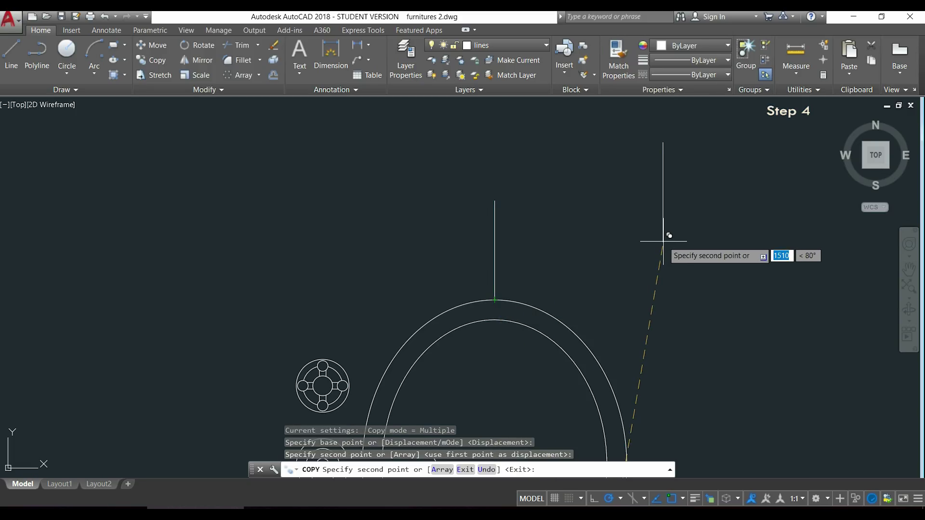
pyautogui.press('Escape')
# Draw a rectangle around both washbasins, from 350 left of the lower line's end to 350 right of the upper line's end
pyautogui.scroll(-6, 644, 241)
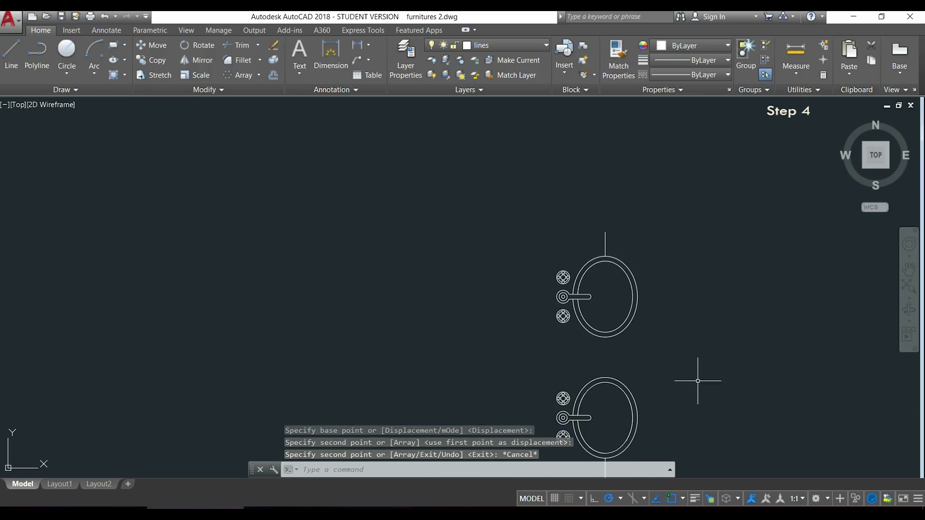
pyautogui.moveTo(696, 377)
pyautogui.mouseDown(button='middle')
pyautogui.moveTo(656, 229)
pyautogui.moveTo(640, 250)
pyautogui.mouseUp(button='middle')
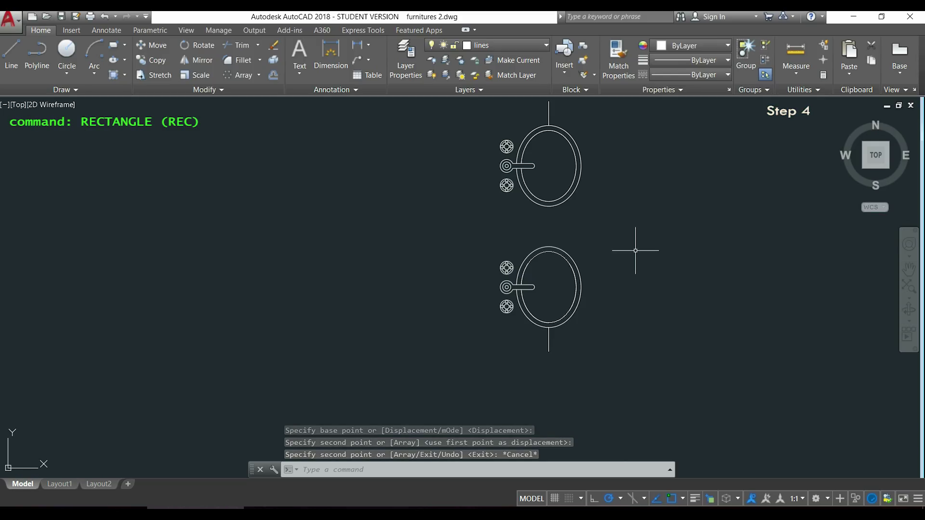
pyautogui.write('re')
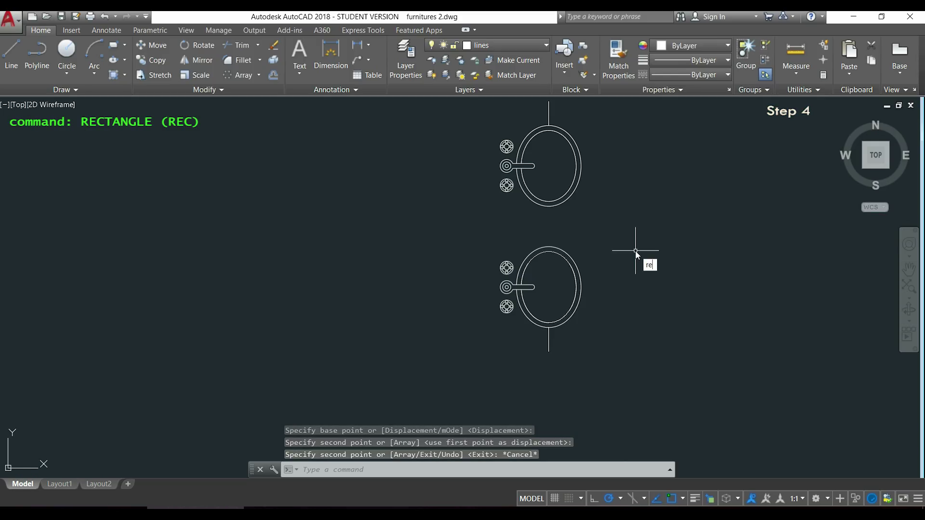
pyautogui.write('c')
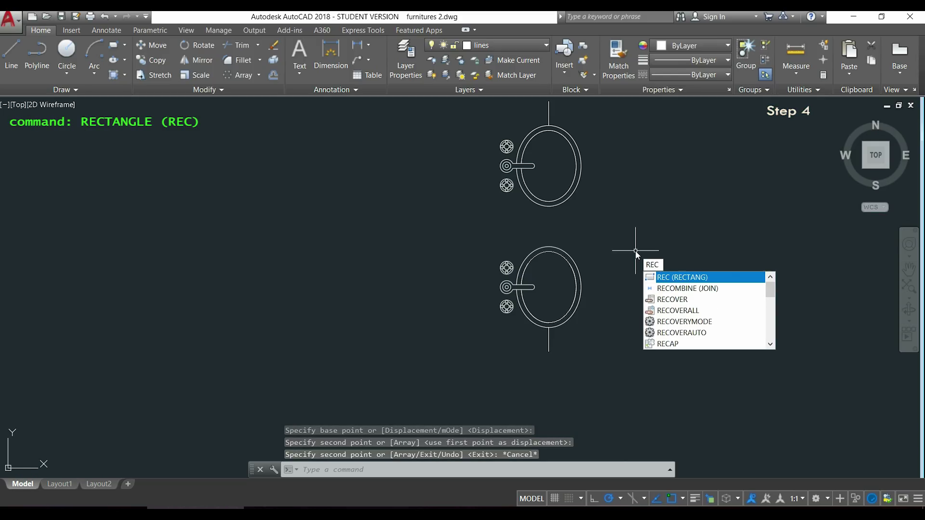
pyautogui.press('Return')
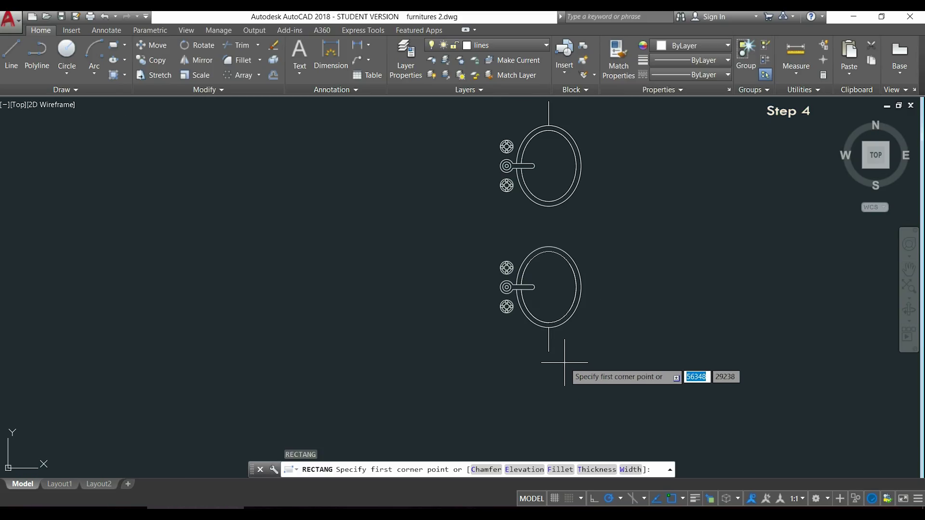
pyautogui.scroll(2, 563, 361)
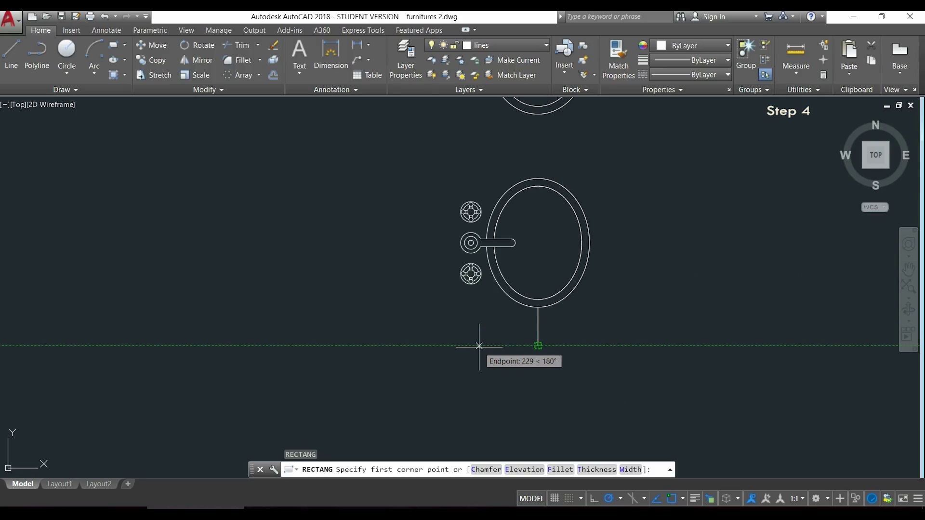
pyautogui.write('350')
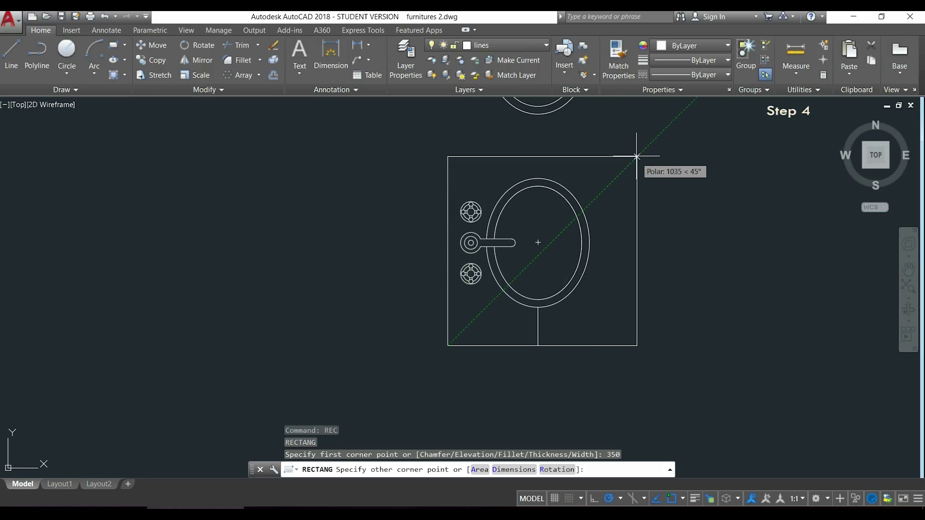
pyautogui.moveTo(630, 161)
pyautogui.mouseDown(button='middle')
pyautogui.moveTo(634, 148)
pyautogui.moveTo(559, 255)
pyautogui.mouseUp(button='middle')
pyautogui.scroll(-3, 556, 254)
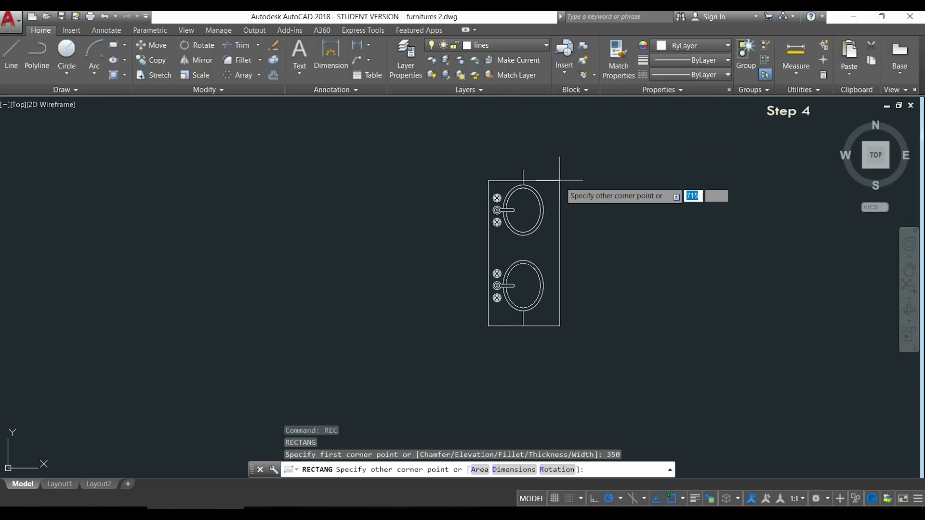
pyautogui.scroll(4, 551, 172)
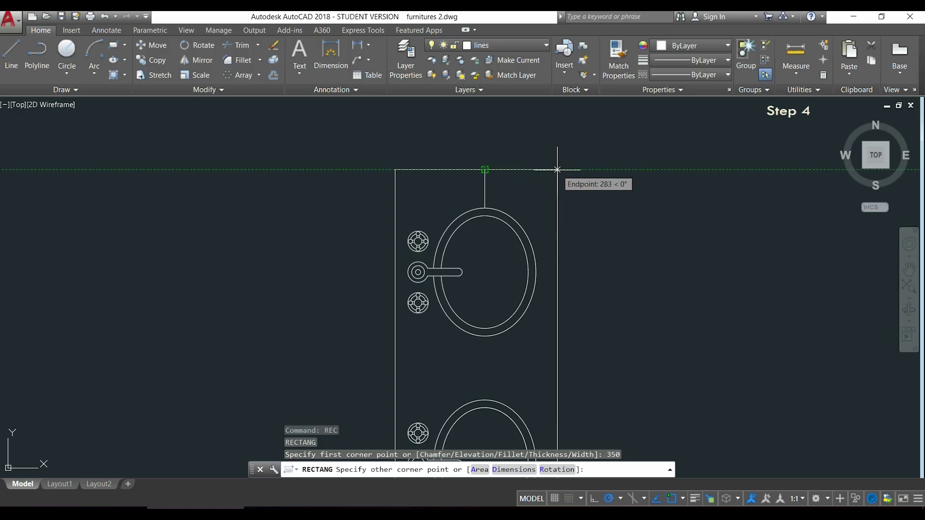
pyautogui.write('350')
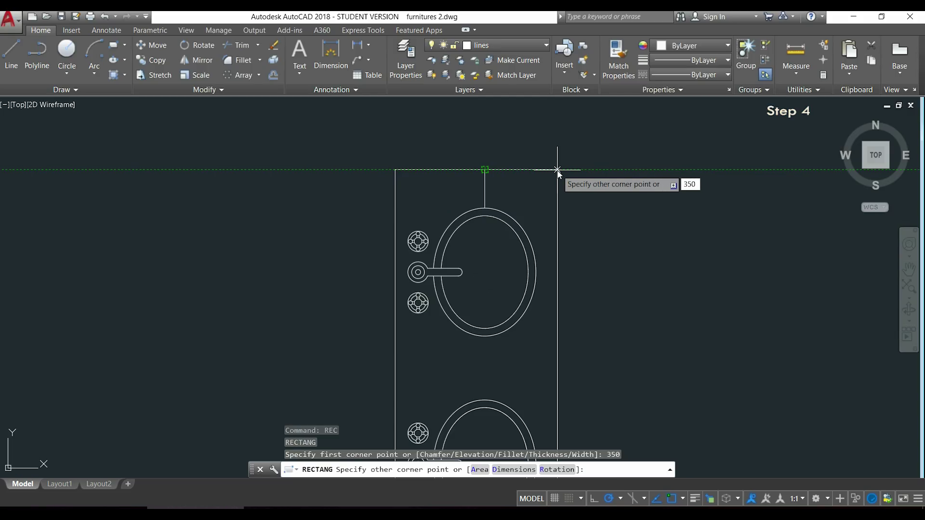
pyautogui.press('Return')
# Delete the two vertical construction lines above and below the washbasins
pyautogui.scroll(-3, 583, 199)
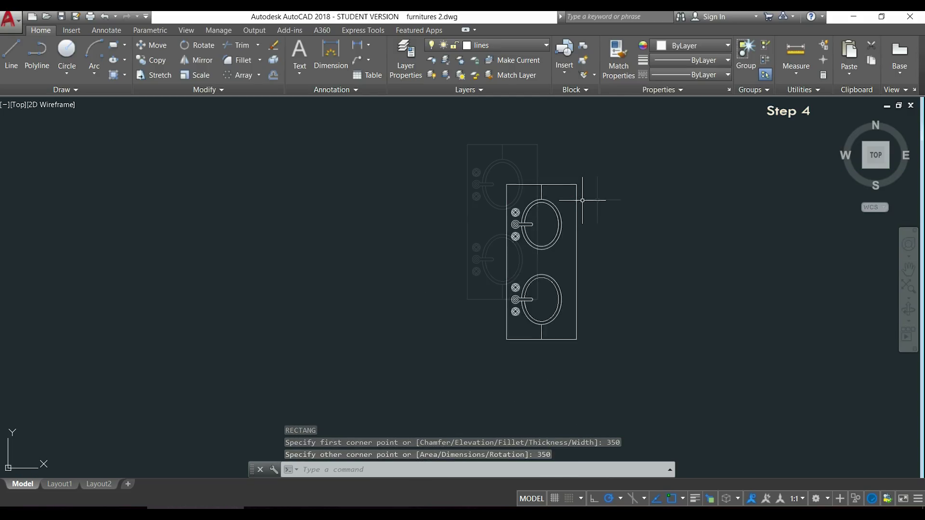
pyautogui.click(502, 152)
pyautogui.click(503, 291)
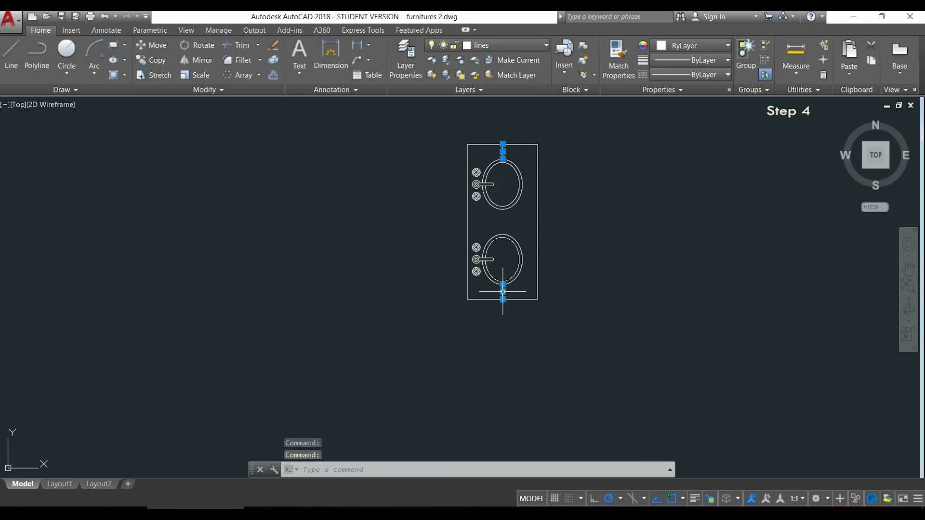
pyautogui.press('Delete')
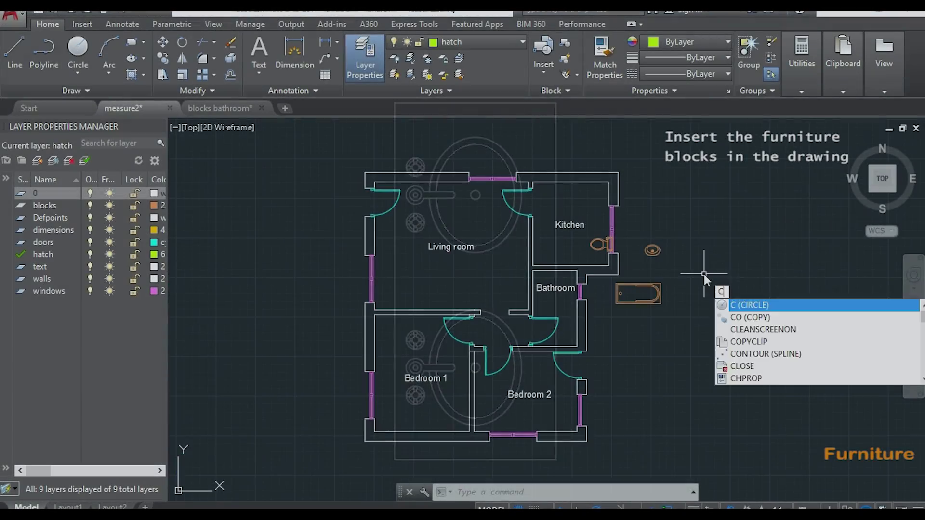
# Copy the bathtub block into the upper end of the floor plan's bathroom, fitted against the walls
pyautogui.press('Return')
pyautogui.scroll(7, 648, 277)
pyautogui.click(649, 280)
pyautogui.click(312, 227)
pyautogui.press('Escape')
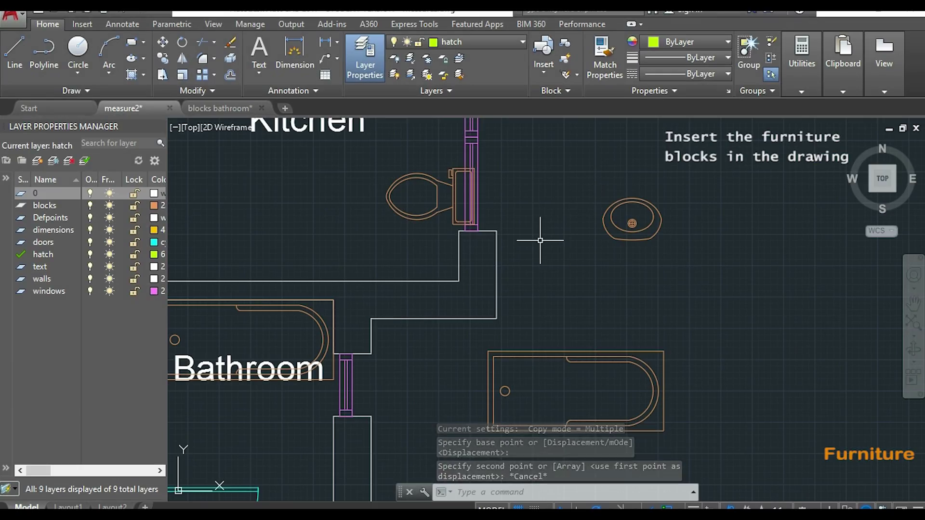
# Rotate the toilet block 180° about the back of its cistern so the bowl faces right
pyautogui.write('ro')
pyautogui.press('Return')
pyautogui.click(452, 202)
pyautogui.press('Return')
pyautogui.scroll(5, 452, 207)
pyautogui.click(474, 196)
pyautogui.scroll(-5, 579, 235)
# Rotate the small oval washbasin block about the midpoint of its flat back edge
pyautogui.write('ro')
pyautogui.press('Return')
pyautogui.click(630, 207)
pyautogui.press('Return')
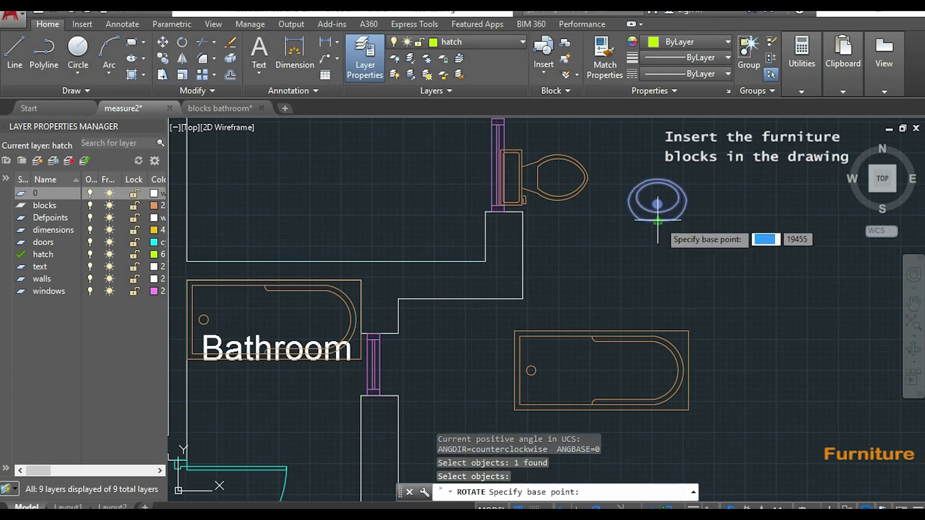
pyautogui.click(657, 220)
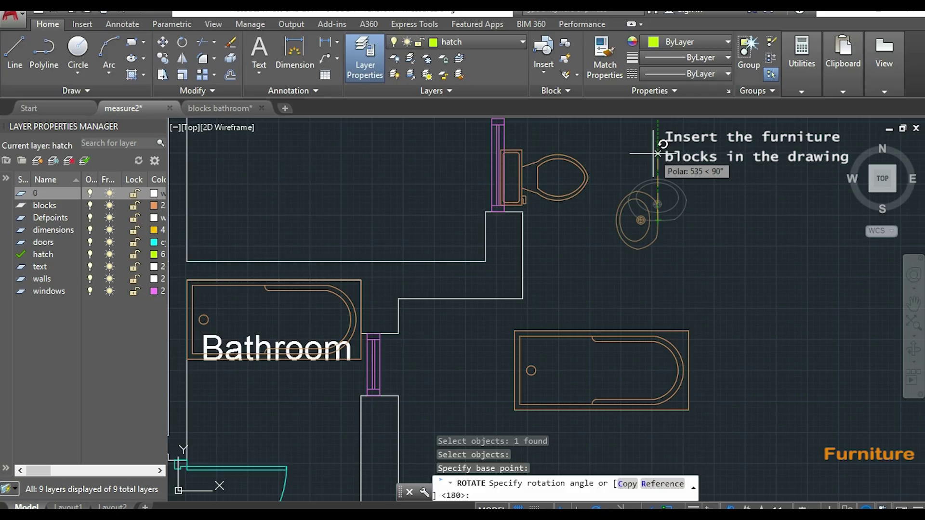